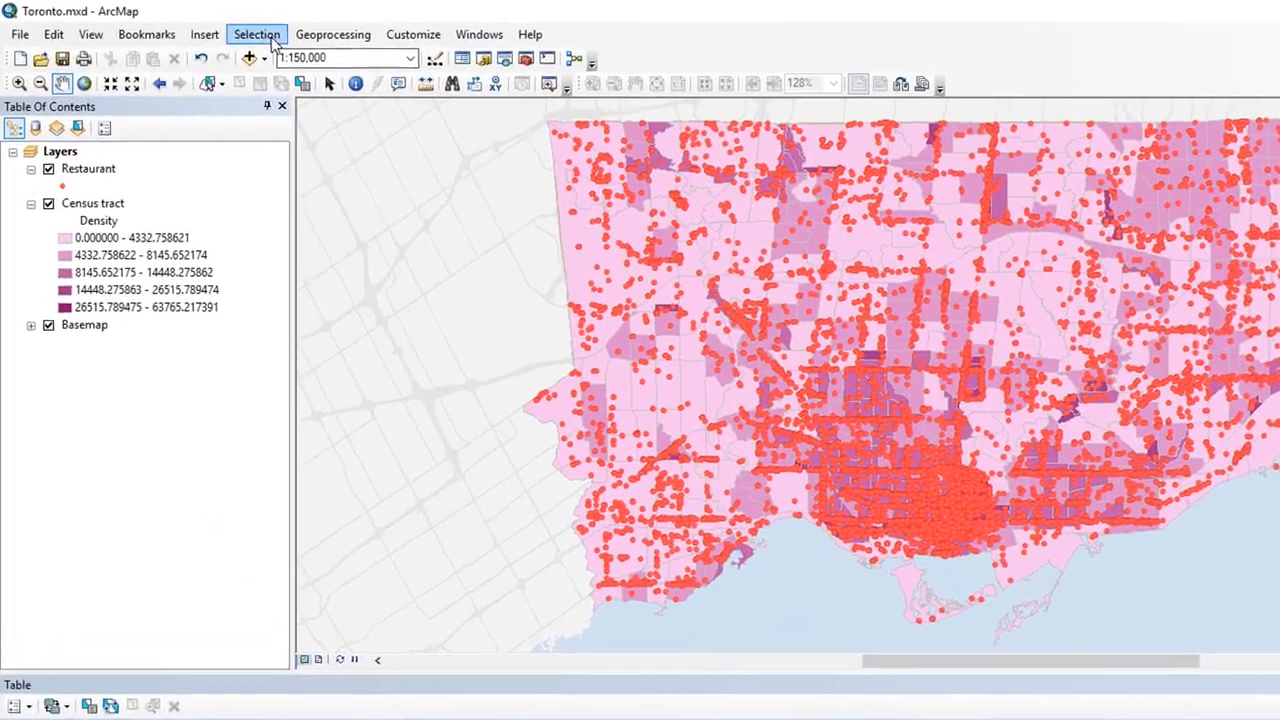
# Open Select By Attributes for the Restaurant layer and reposition its dialog so the menus stay uncovered.
pyautogui.click(190, 25)
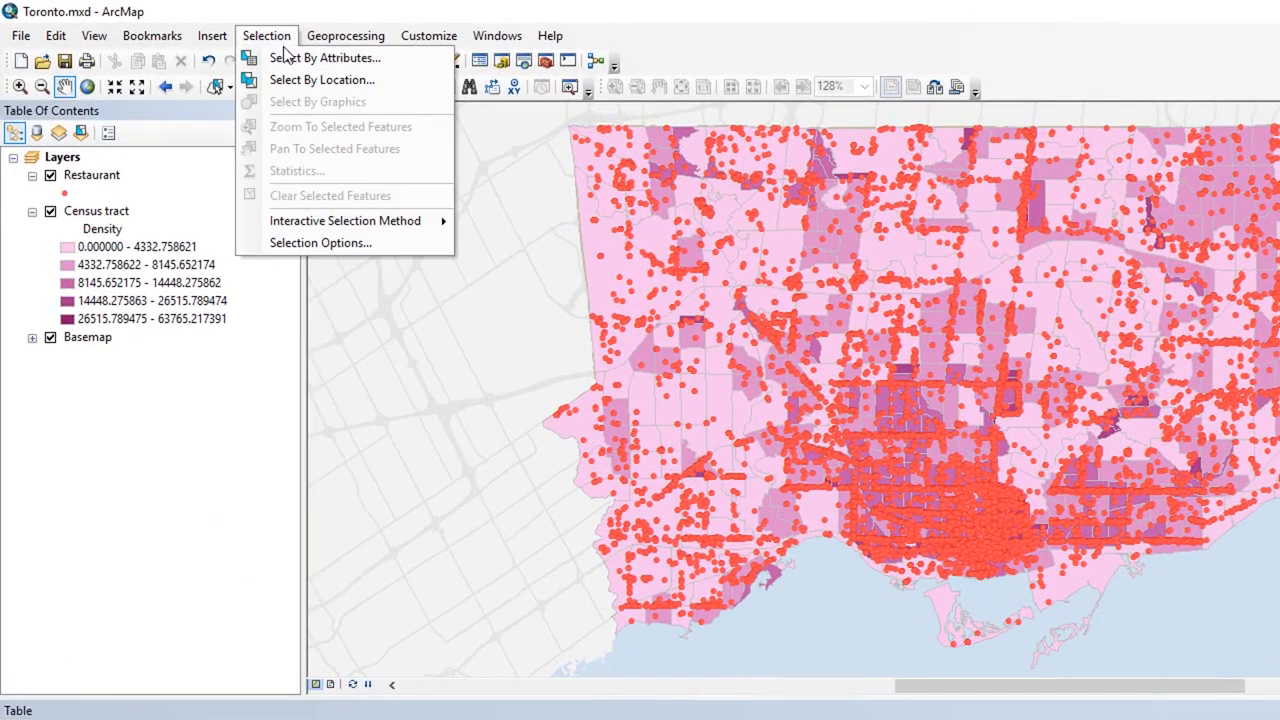
pyautogui.click(295, 60)
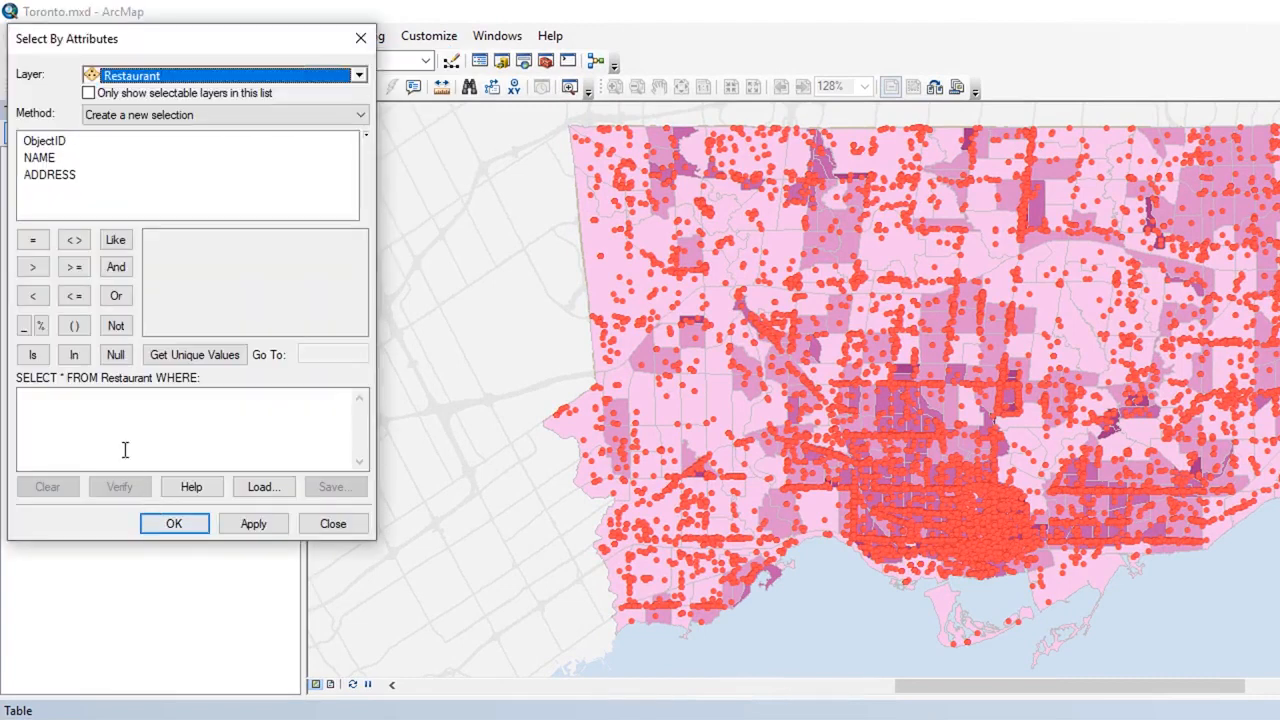
pyautogui.moveTo(165, 33); pyautogui.dragTo(294, 170)
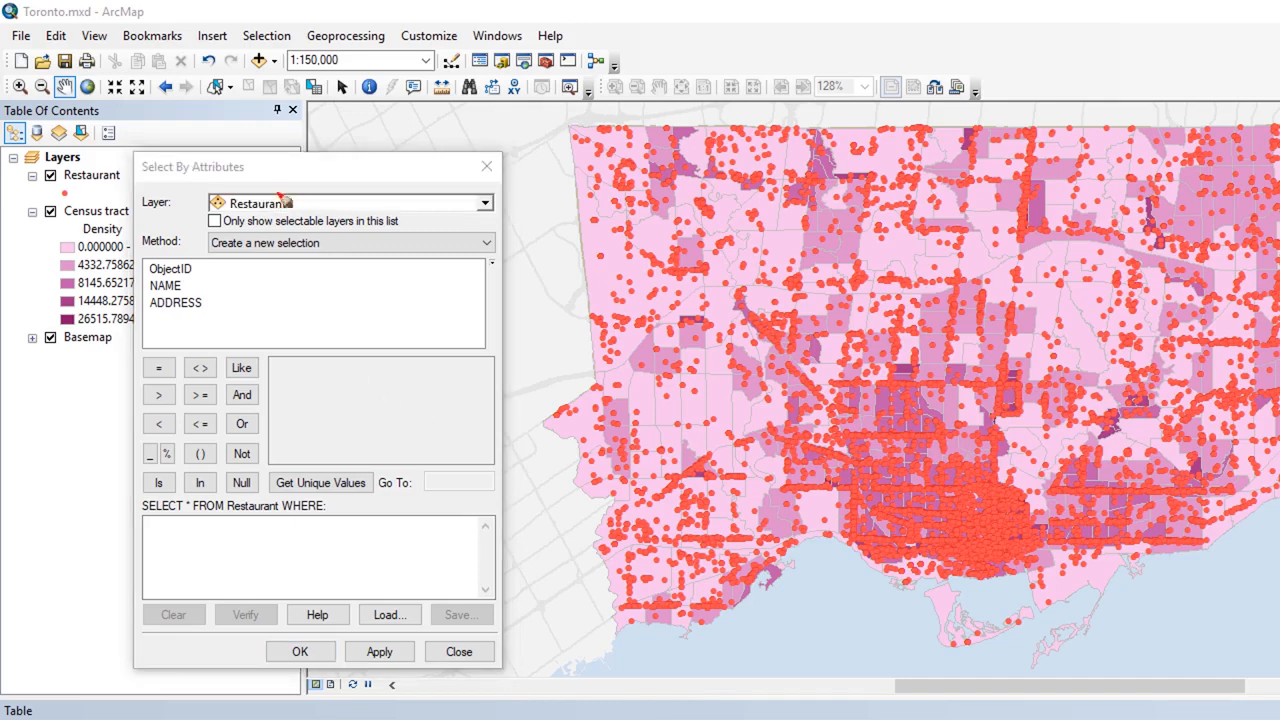
pyautogui.moveTo(282, 183)
pyautogui.mouseDown()
pyautogui.moveTo(200, 200)
pyautogui.moveTo(258, 222)
pyautogui.moveTo(345, 214)
pyautogui.moveTo(271, 187)
pyautogui.mouseUp()
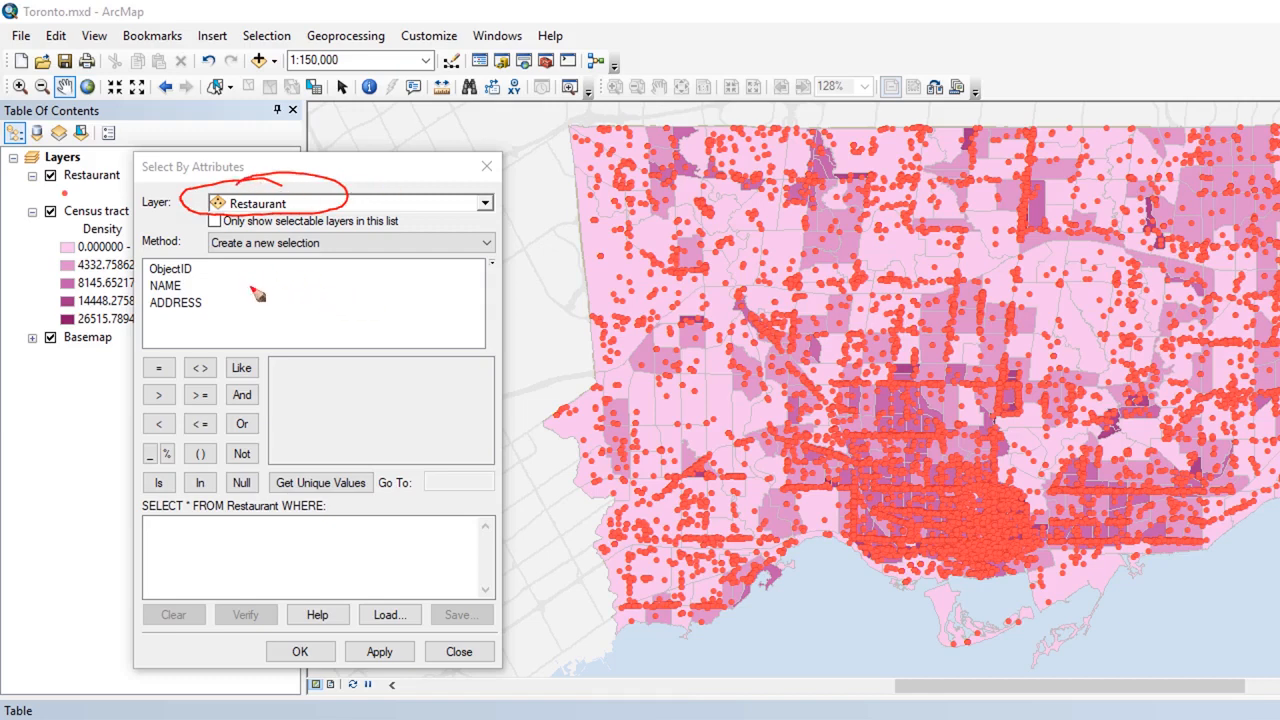
pyautogui.moveTo(200, 247)
pyautogui.mouseDown()
pyautogui.moveTo(145, 256)
pyautogui.moveTo(140, 335)
pyautogui.moveTo(212, 298)
pyautogui.moveTo(180, 248)
pyautogui.mouseUp()
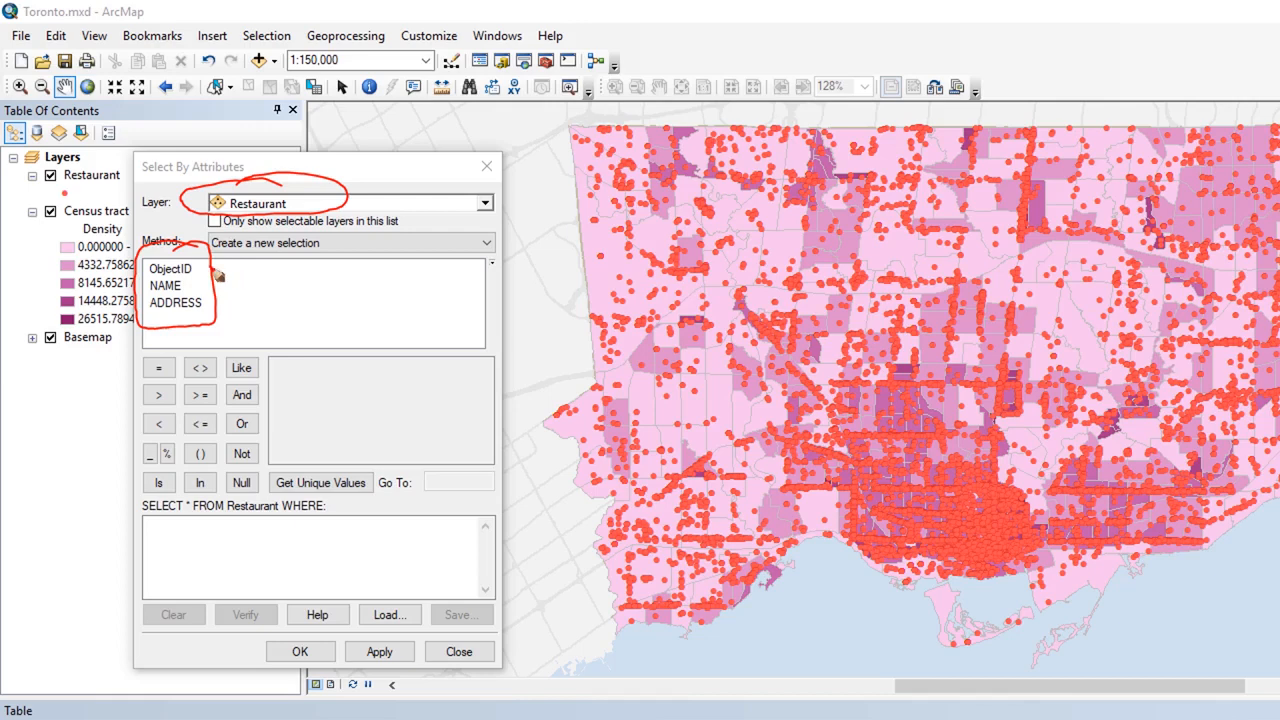
pyautogui.moveTo(199, 270); pyautogui.dragTo(245, 263)
pyautogui.moveTo(185, 288)
pyautogui.mouseDown()
pyautogui.moveTo(245, 281)
pyautogui.moveTo(261, 294)
pyautogui.mouseUp()
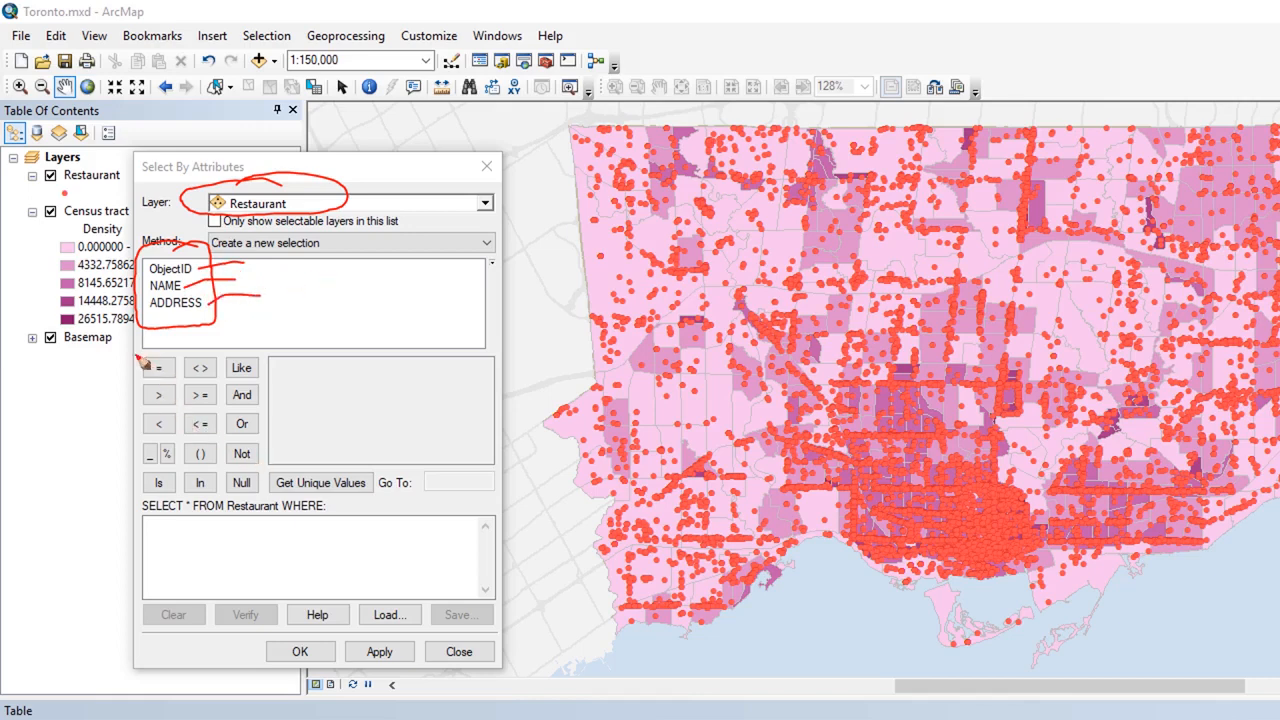
pyautogui.moveTo(140, 358)
pyautogui.mouseDown()
pyautogui.moveTo(147, 505)
pyautogui.moveTo(240, 503)
pyautogui.moveTo(268, 425)
pyautogui.moveTo(228, 352)
pyautogui.moveTo(185, 355)
pyautogui.mouseUp()
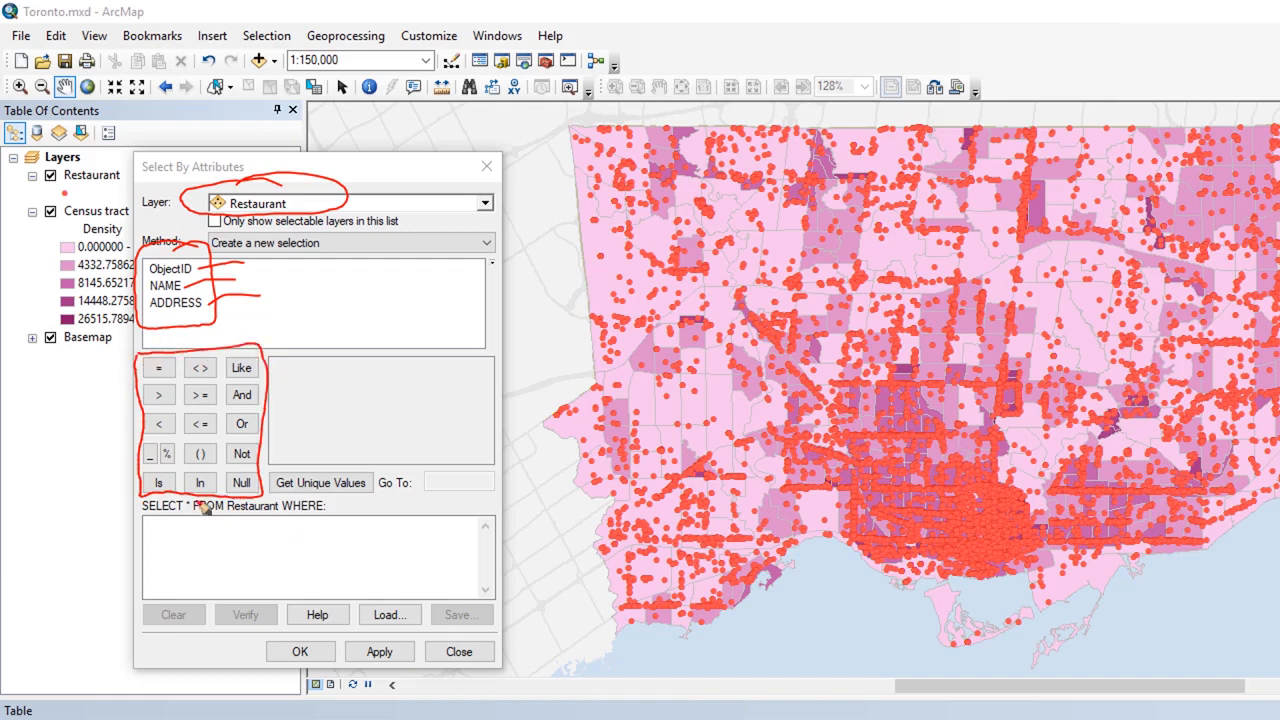
pyautogui.moveTo(178, 488)
pyautogui.mouseDown()
pyautogui.moveTo(138, 506)
pyautogui.moveTo(176, 522)
pyautogui.moveTo(264, 524)
pyautogui.moveTo(350, 508)
pyautogui.moveTo(228, 484)
pyautogui.mouseUp()
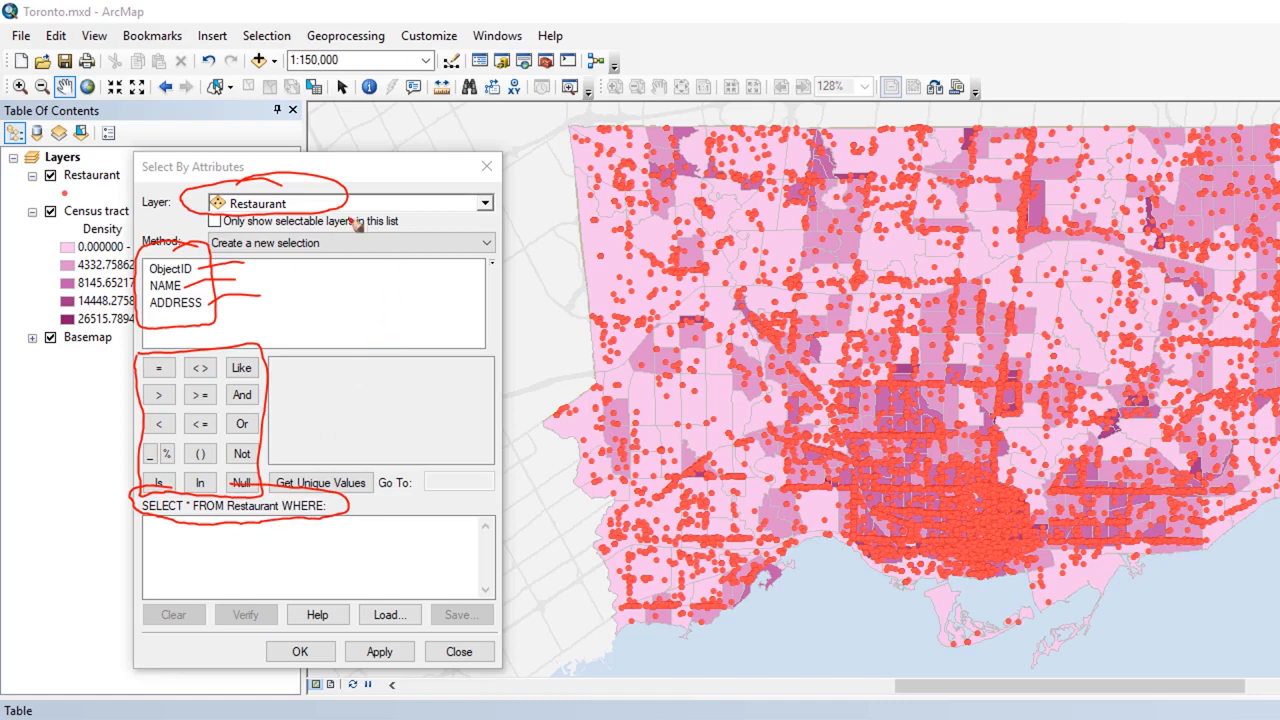
pyautogui.moveTo(319, 206)
pyautogui.mouseDown()
pyautogui.moveTo(409, 203)
pyautogui.moveTo(362, 191)
pyautogui.mouseUp()
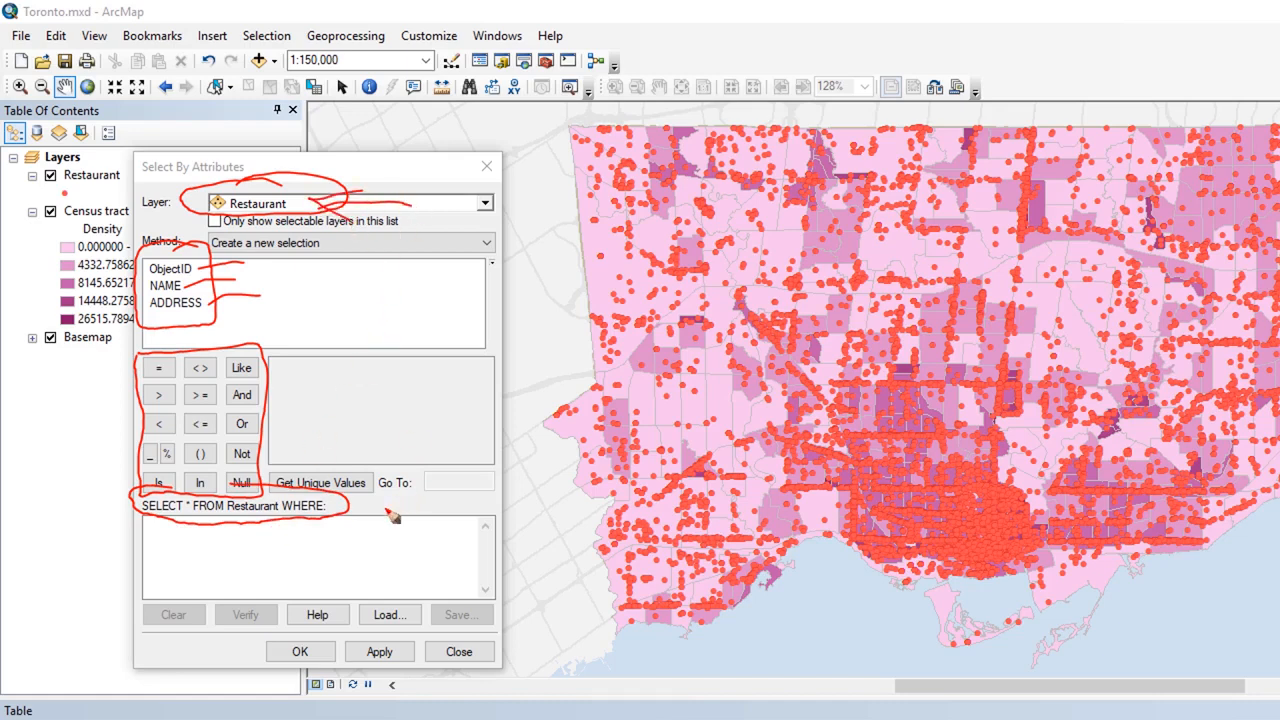
pyautogui.moveTo(296, 524); pyautogui.dragTo(332, 517)
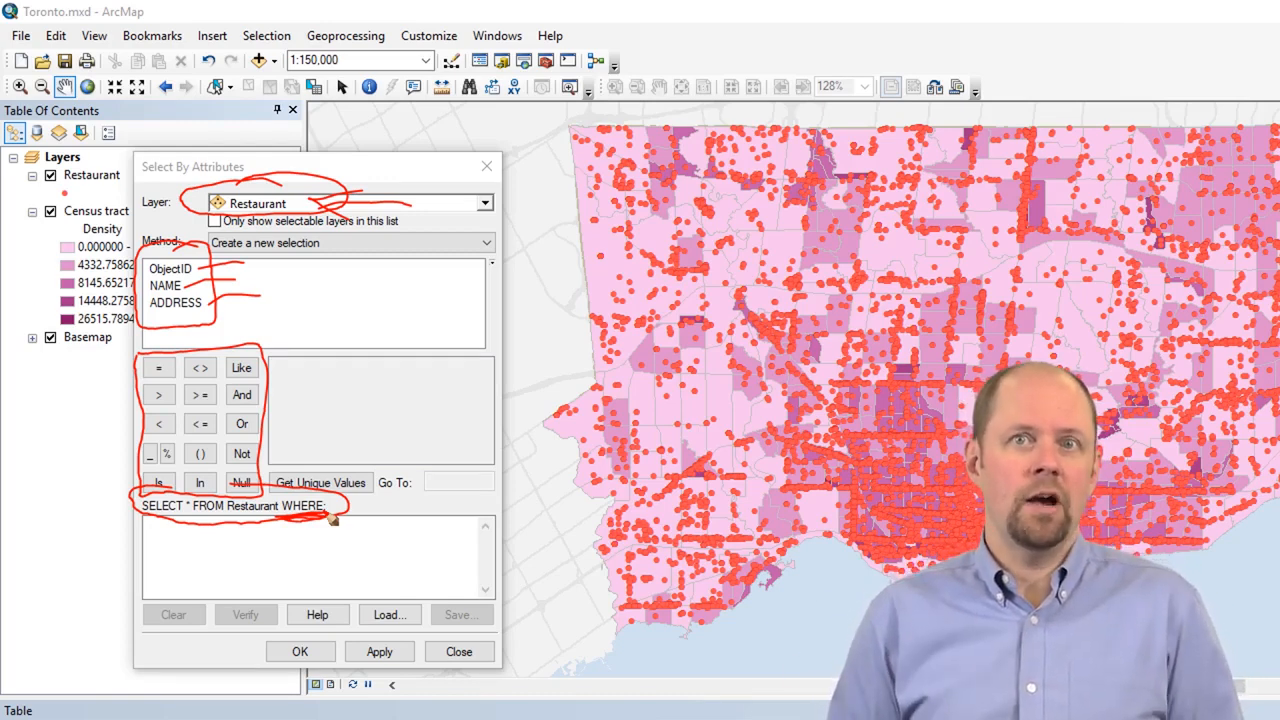
# Select the restaurant whose name is GERRY''S by building the clause NAME = 'GERRY''S' from the field's unique values and applying it.
pyautogui.click(176, 290)
pyautogui.doubleClick(176, 290)
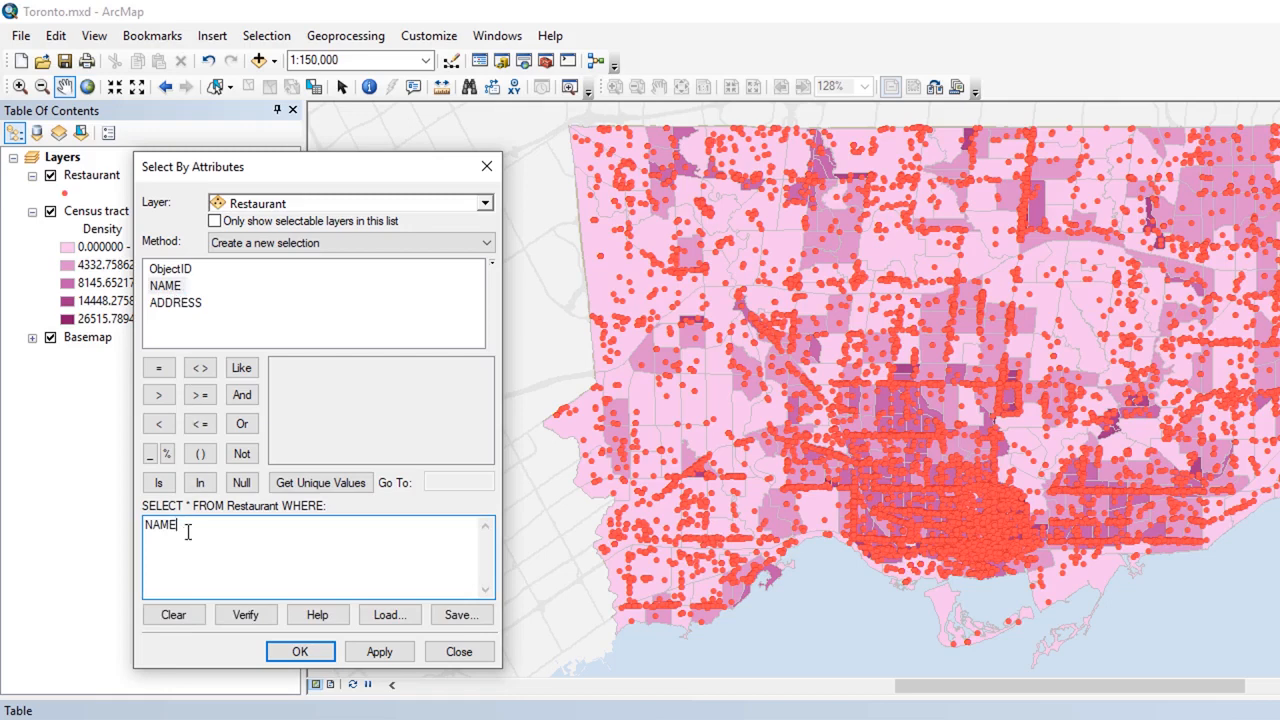
pyautogui.click(158, 368)
pyautogui.click(318, 488)
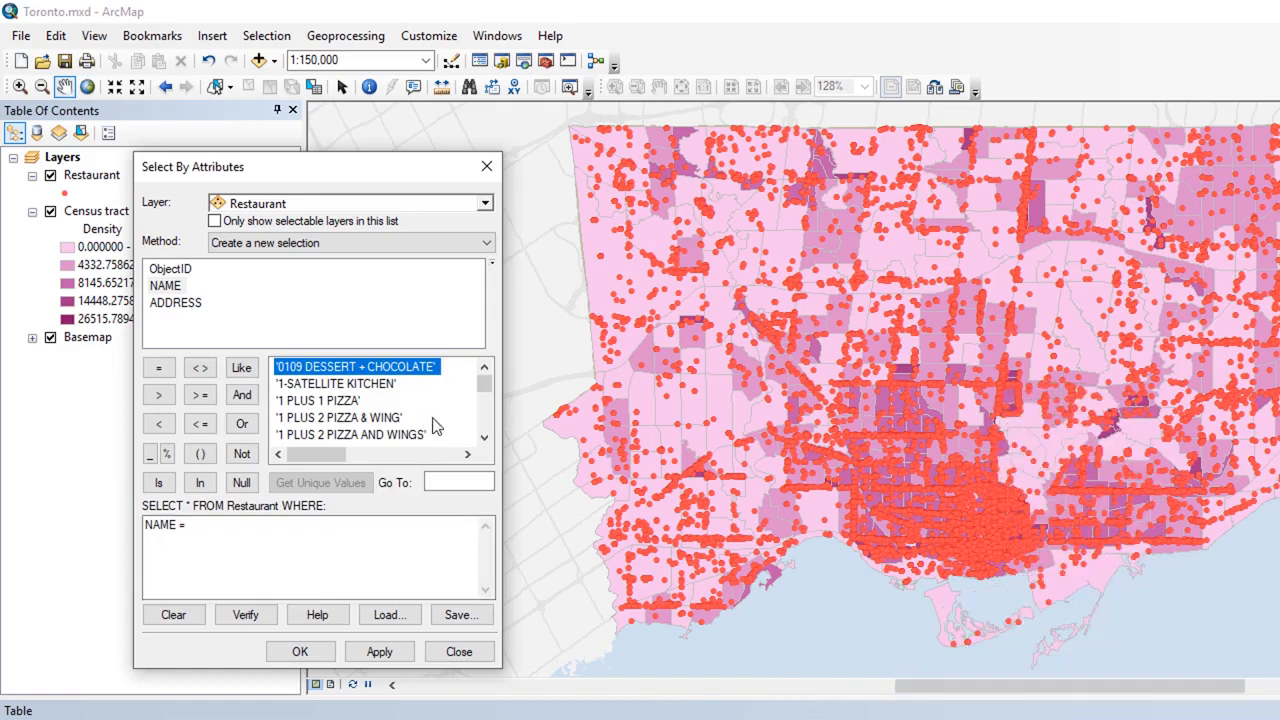
pyautogui.scroll(-2, 480, 430)
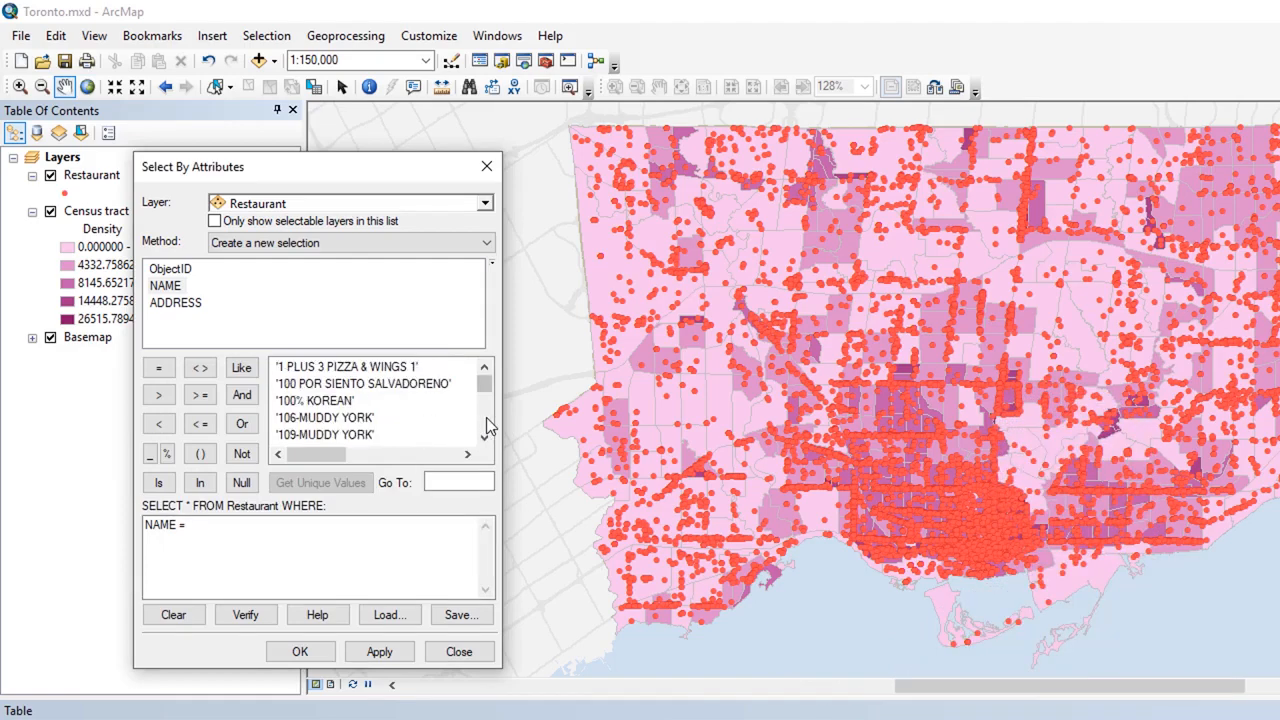
pyautogui.scroll(-2, 486, 420)
pyautogui.moveTo(486, 385)
pyautogui.mouseDown()
pyautogui.moveTo(490, 412)
pyautogui.moveTo(492, 398)
pyautogui.mouseUp()
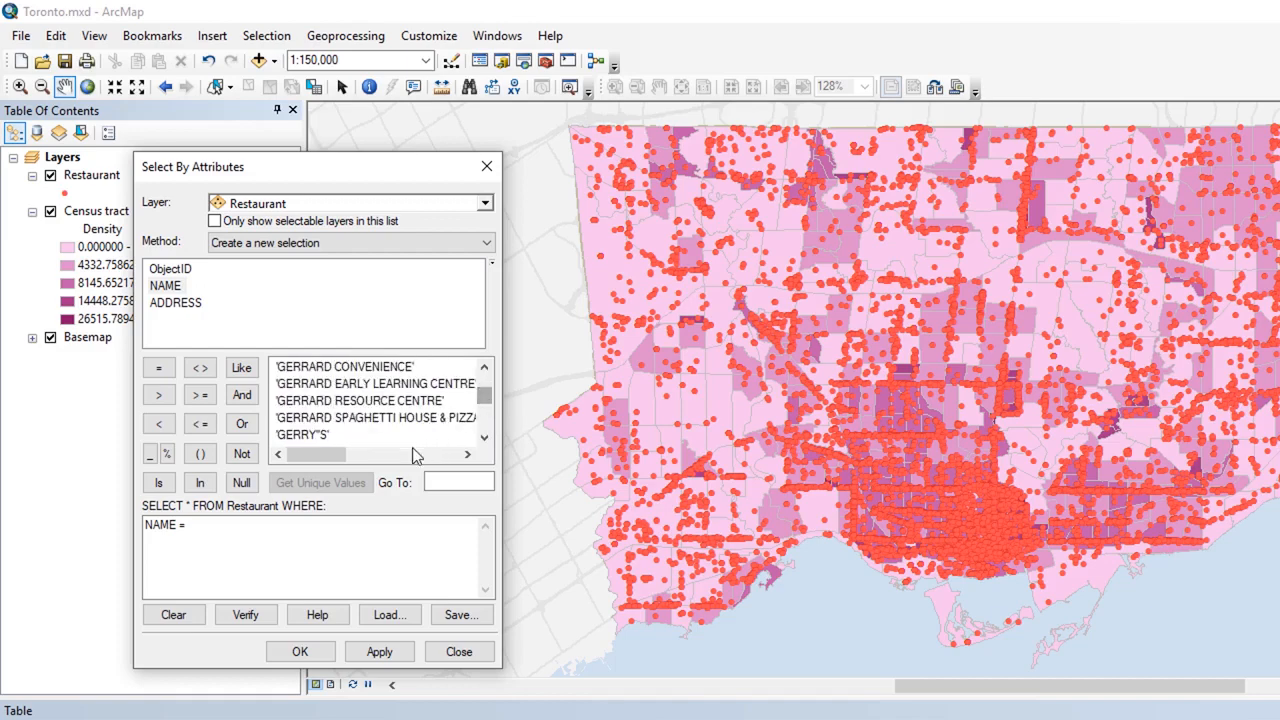
pyautogui.doubleClick(300, 434)
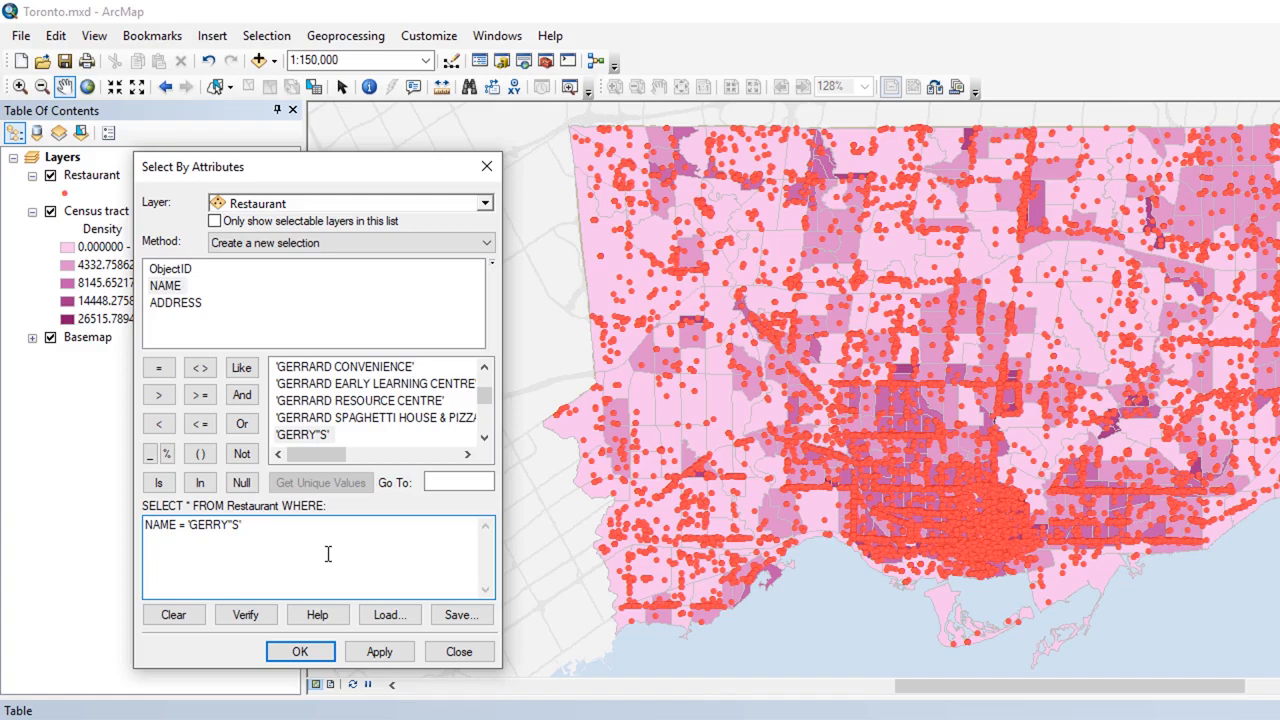
pyautogui.click(380, 652)
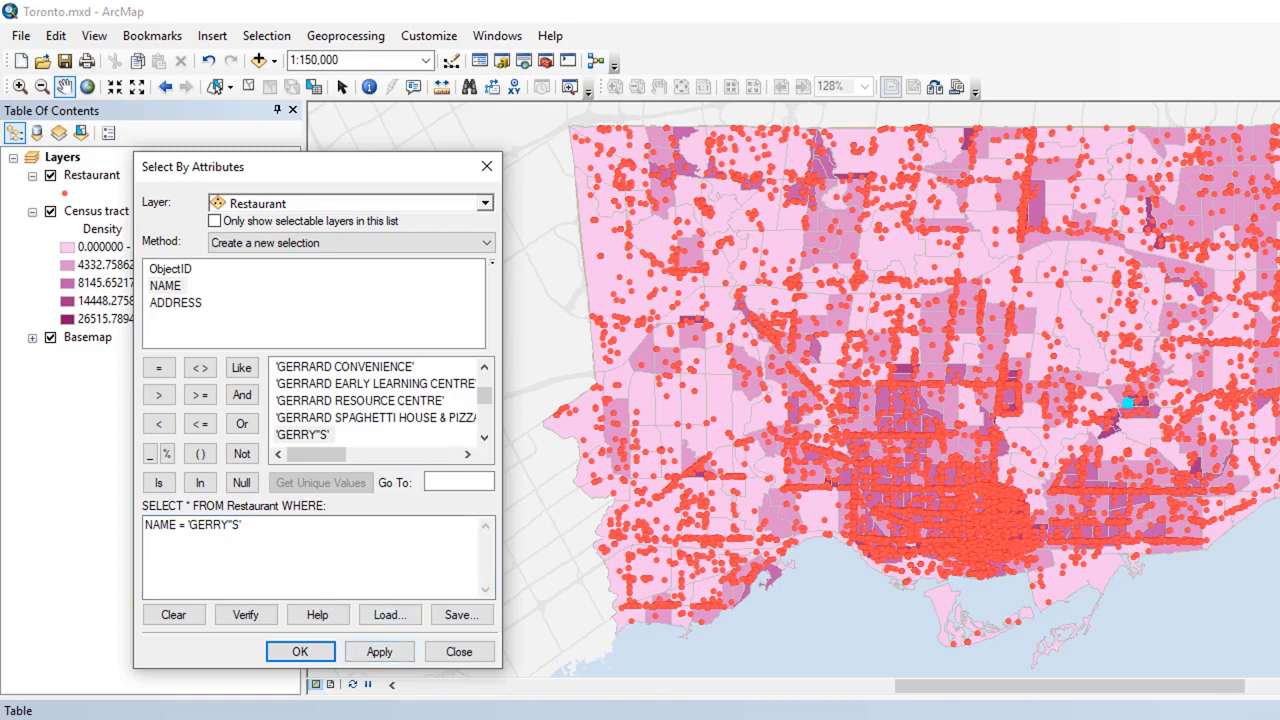
# Clear the current feature selection and switch the attribute query to the Census tract layer.
pyautogui.click(640, 711)
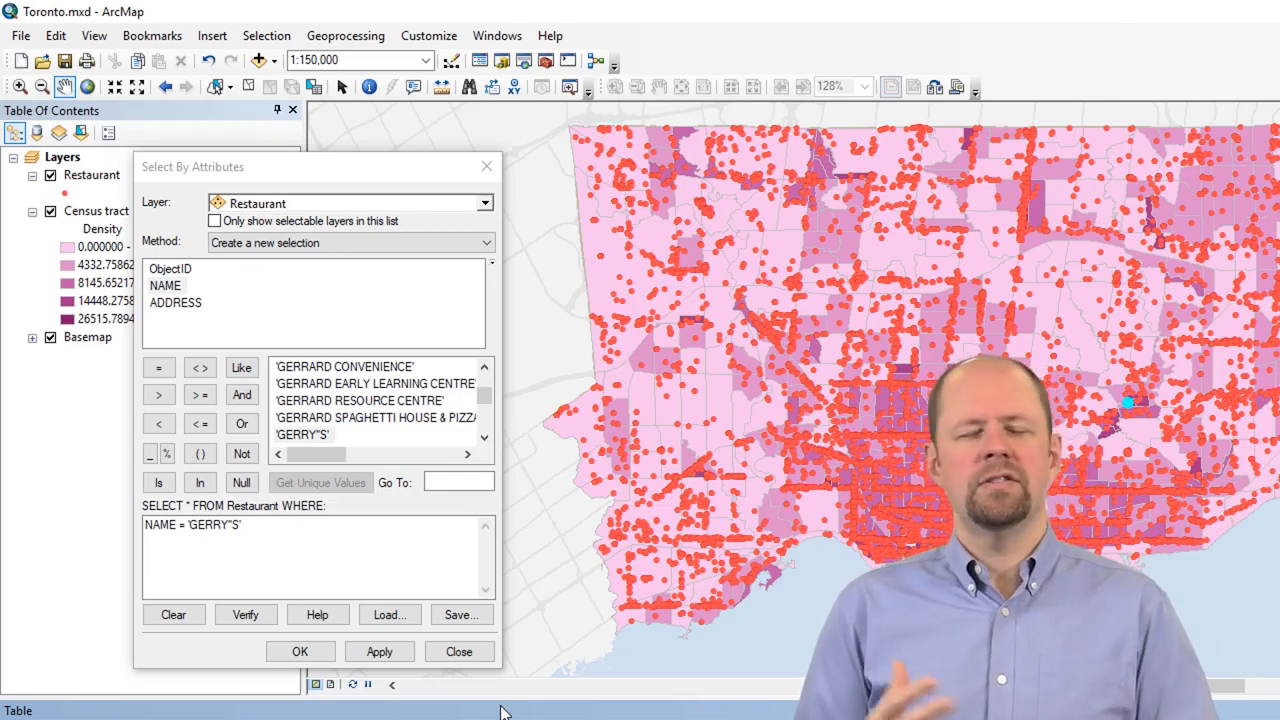
pyautogui.click(252, 93)
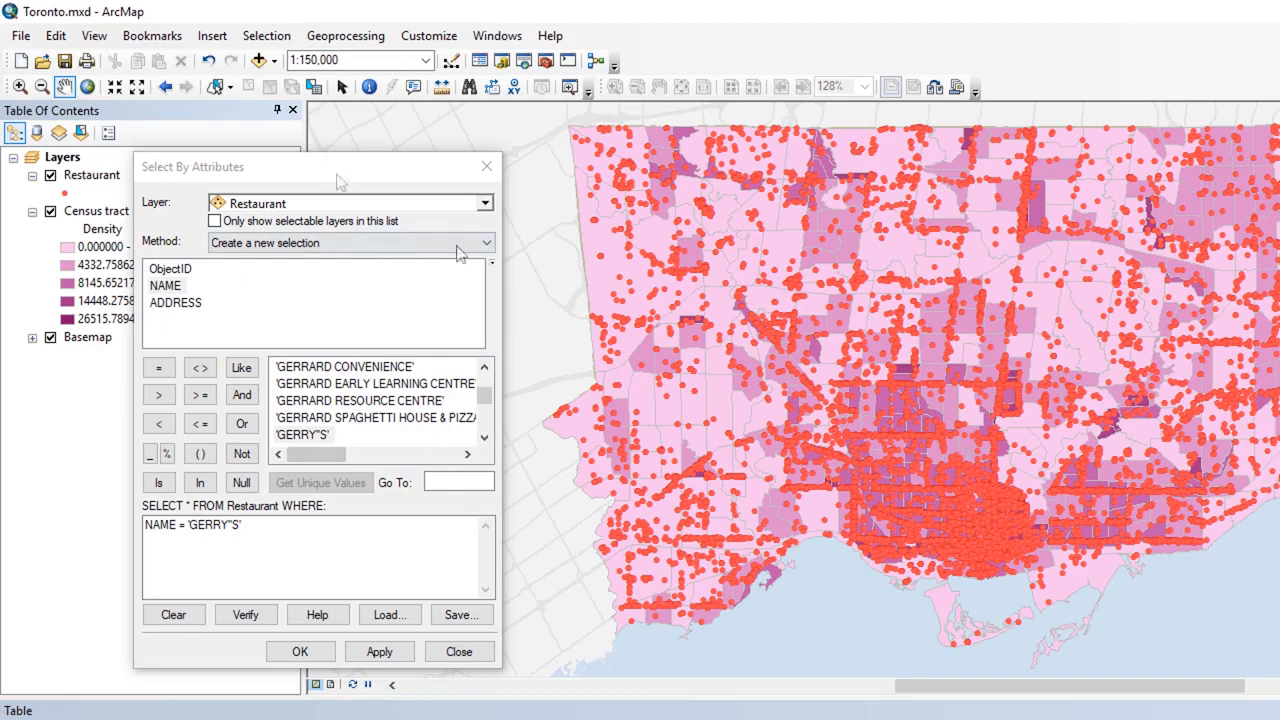
pyautogui.click(485, 204)
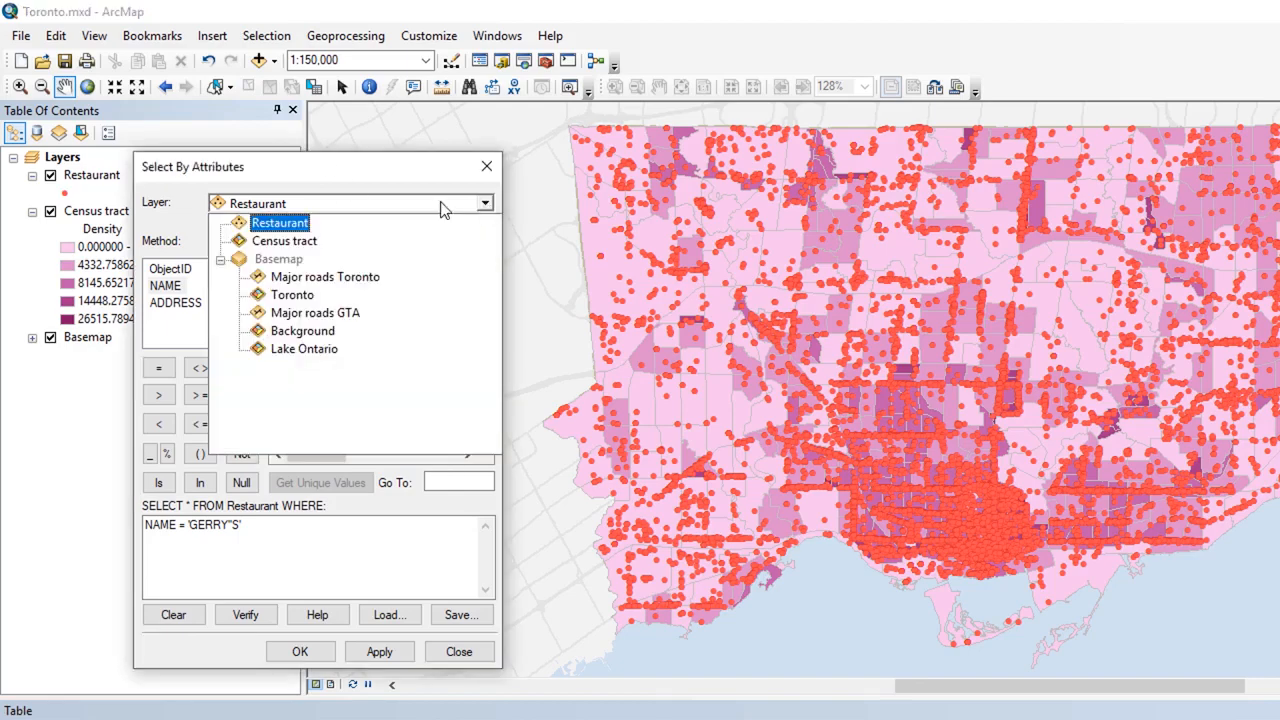
pyautogui.click(291, 242)
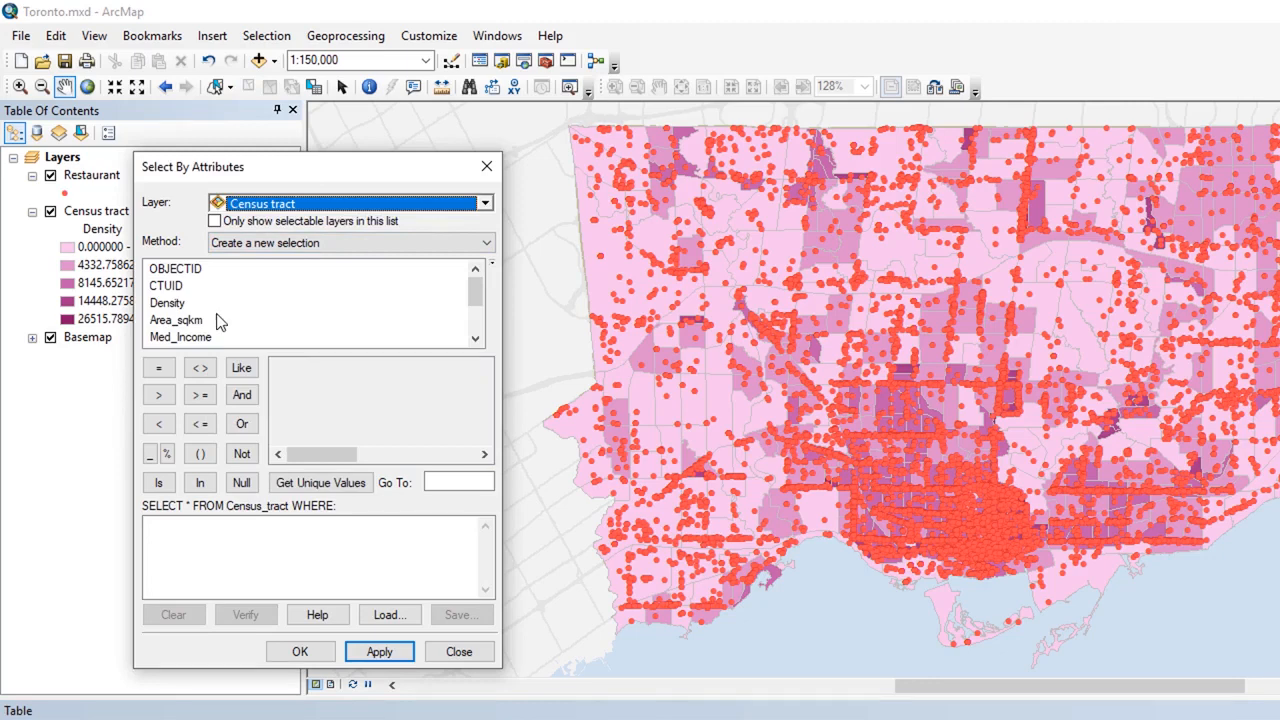
# Select the census tracts matching the clause Density > 5000, listing the field's unique values while building it.
pyautogui.doubleClick(170, 303)
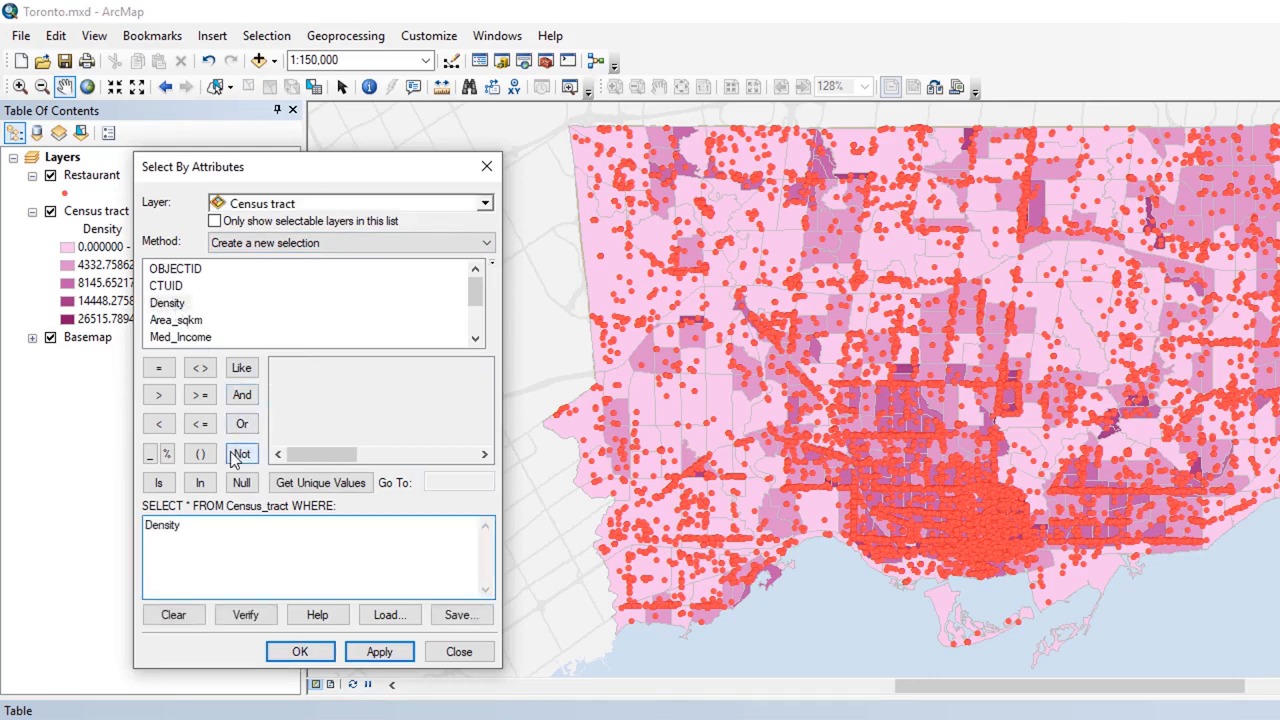
pyautogui.click(162, 394)
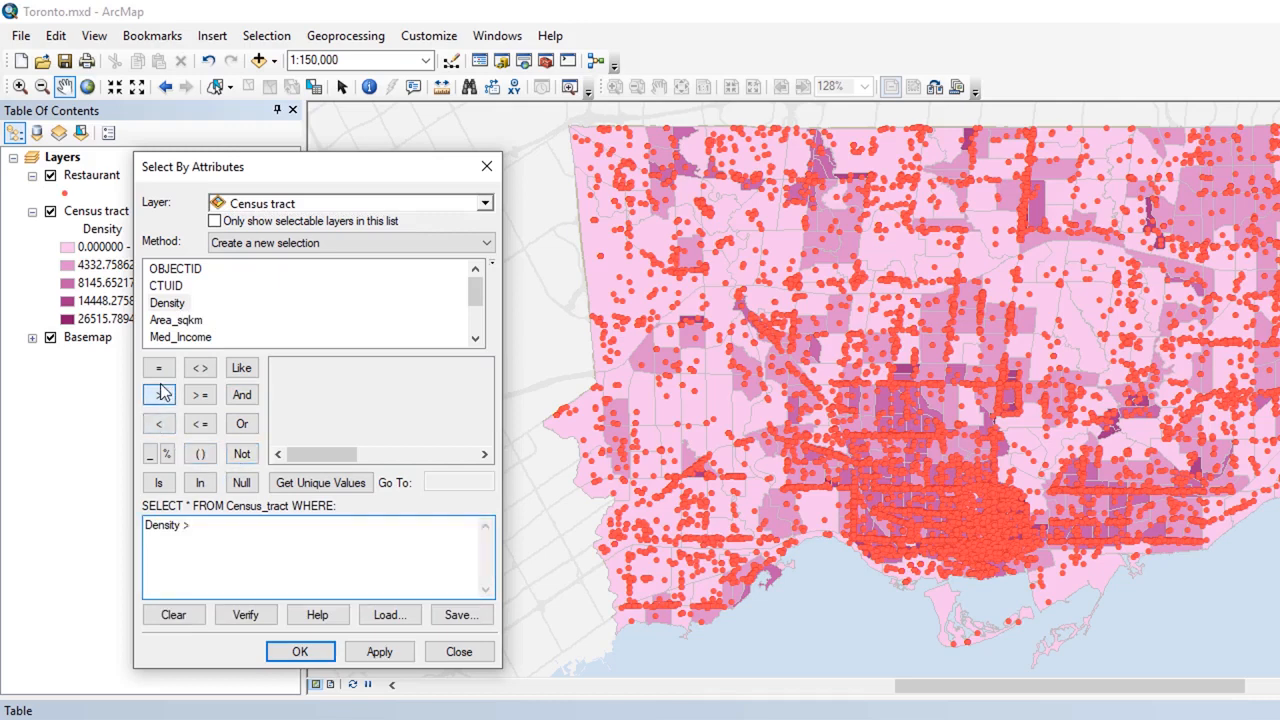
pyautogui.click(301, 488)
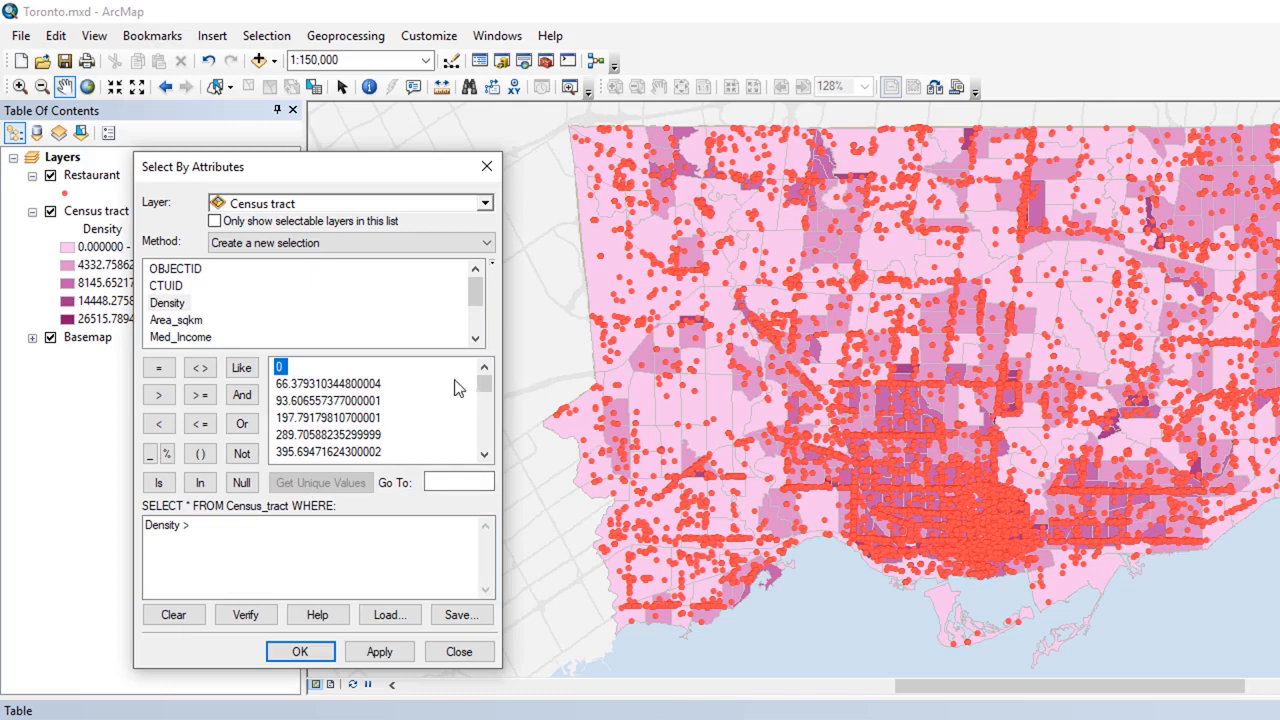
pyautogui.moveTo(484, 384); pyautogui.dragTo(503, 414)
pyautogui.click(301, 549)
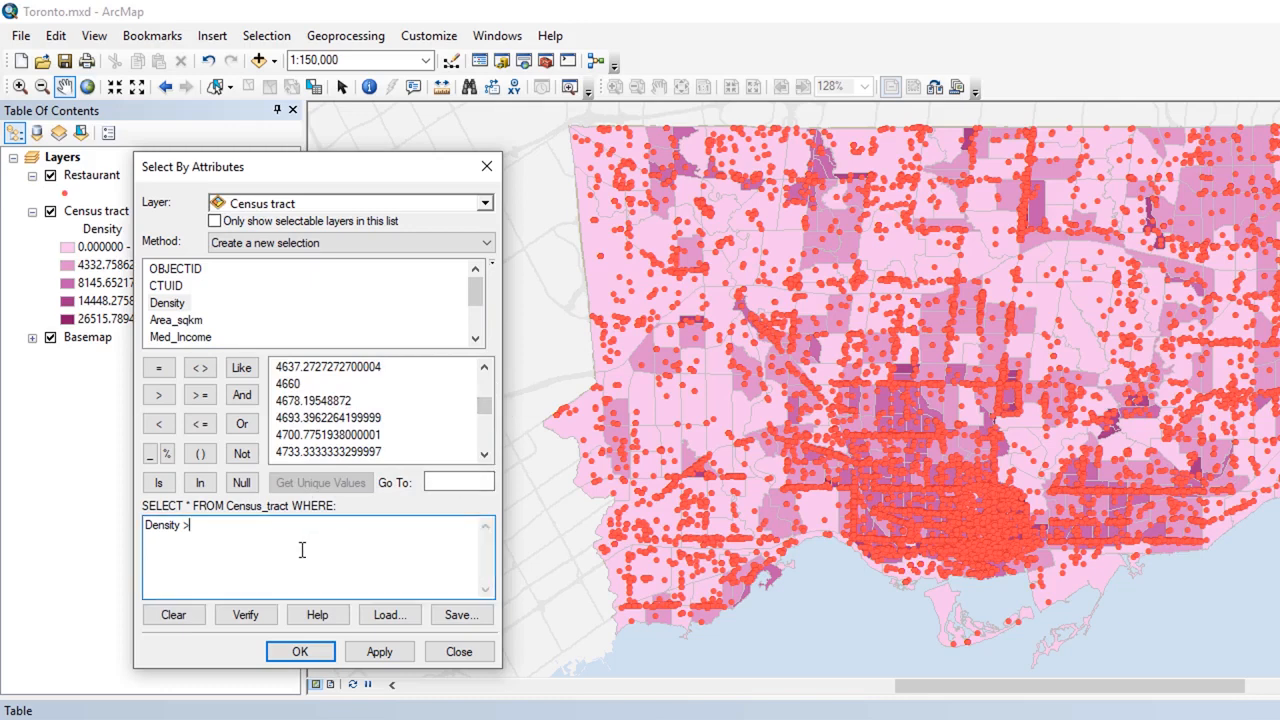
pyautogui.write('5000')
pyautogui.click(379, 651)
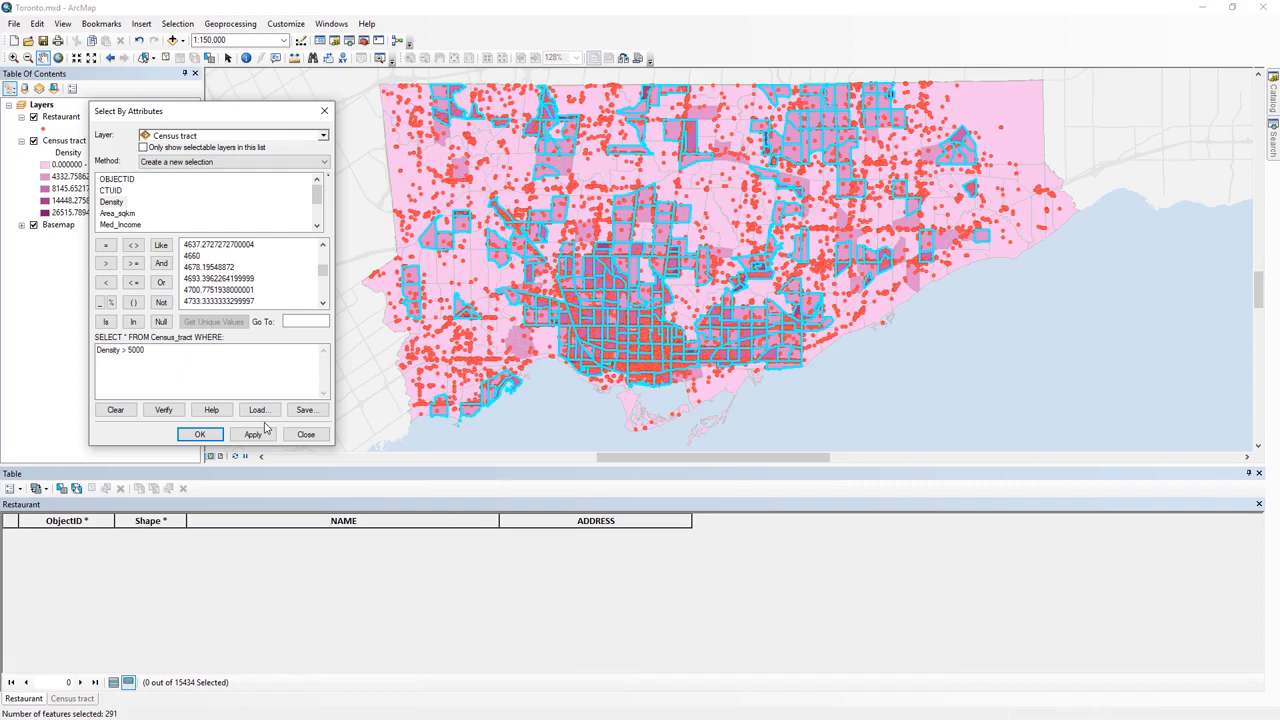
# Show only the selected records in the Census tract attribute table.
pyautogui.click(77, 698)
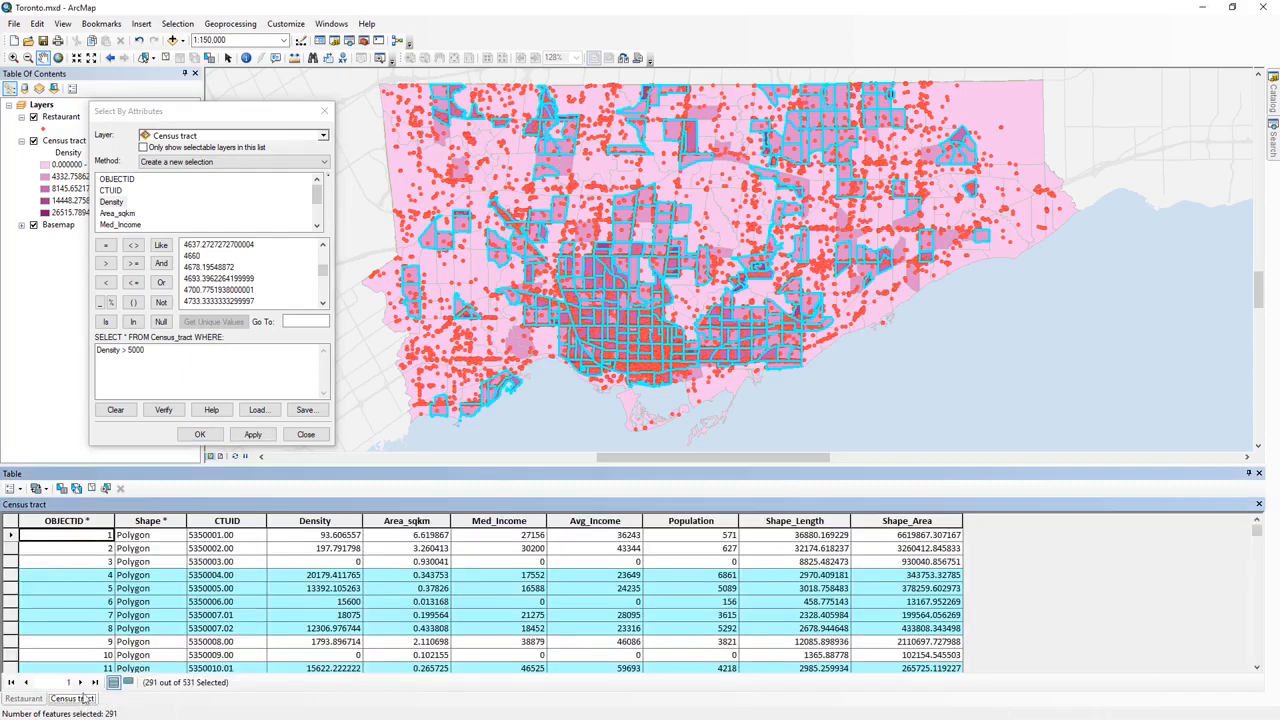
pyautogui.click(128, 683)
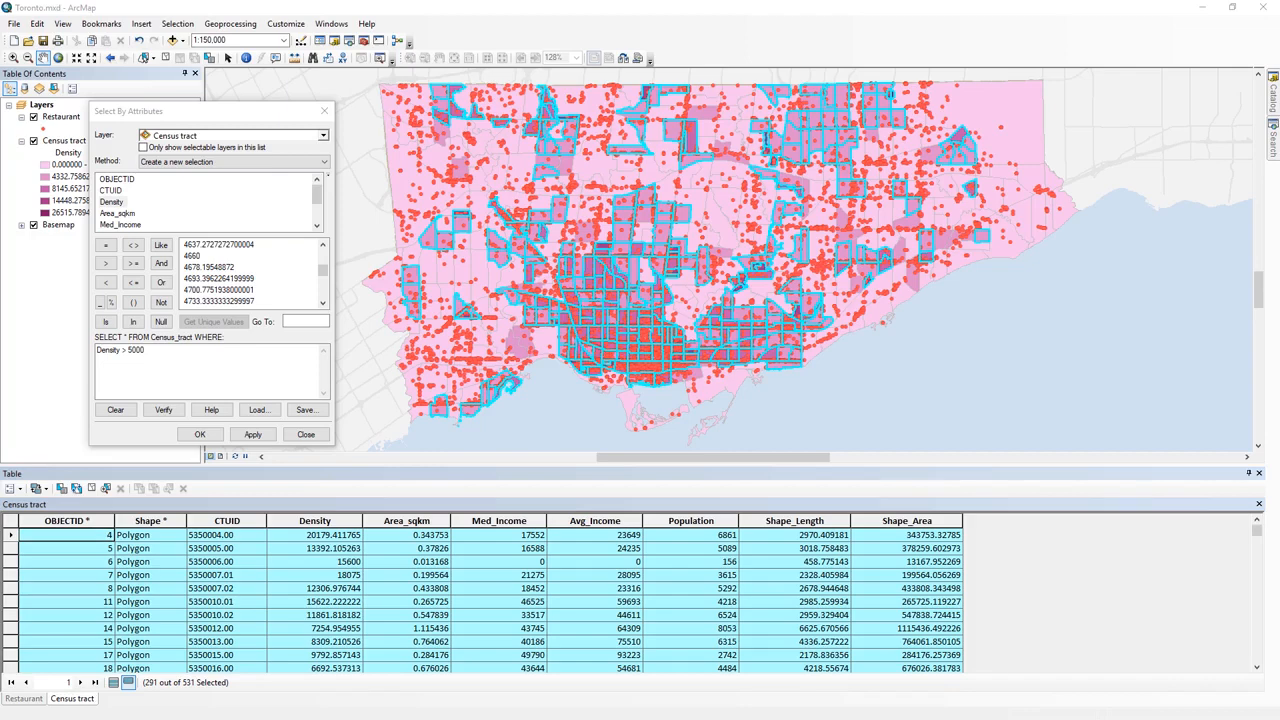
pyautogui.moveTo(140, 198)
pyautogui.mouseDown()
pyautogui.moveTo(124, 208)
pyautogui.moveTo(100, 185)
pyautogui.moveTo(159, 186)
pyautogui.mouseUp()
pyautogui.moveTo(148, 344)
pyautogui.mouseDown()
pyautogui.moveTo(113, 362)
pyautogui.moveTo(117, 337)
pyautogui.mouseUp()
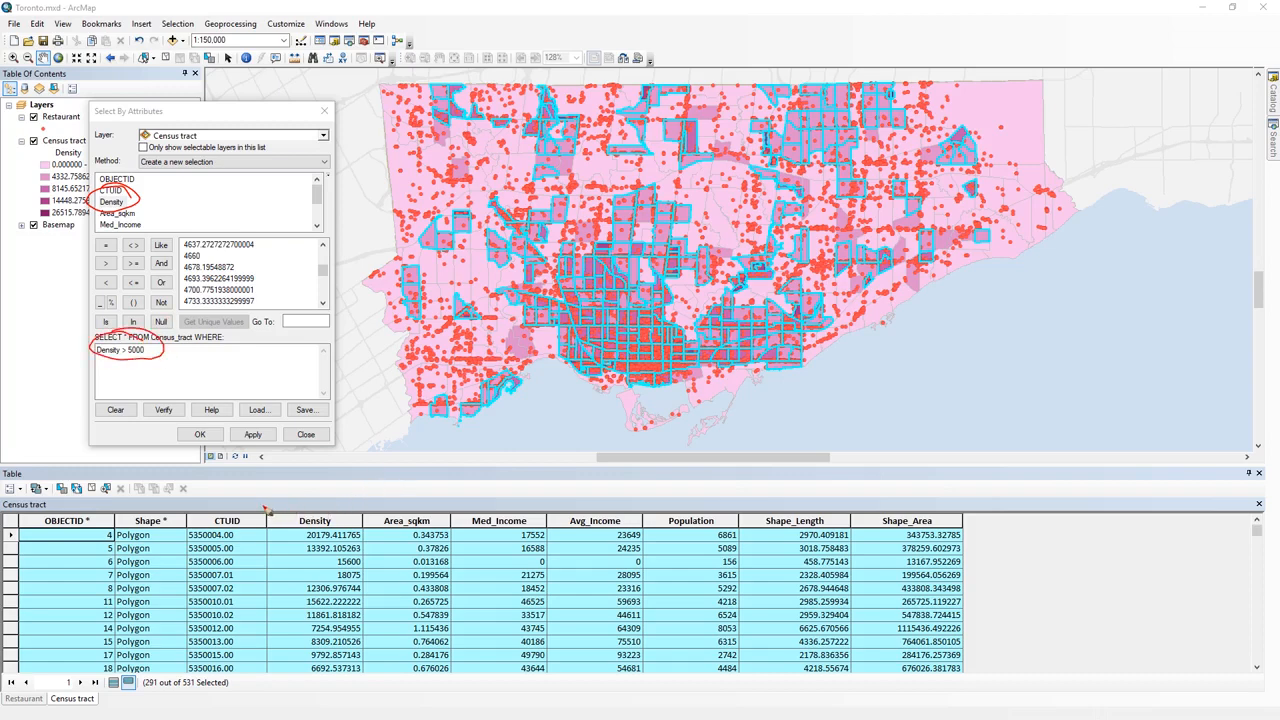
pyautogui.moveTo(266, 505)
pyautogui.mouseDown()
pyautogui.moveTo(265, 680)
pyautogui.moveTo(375, 521)
pyautogui.moveTo(374, 680)
pyautogui.moveTo(266, 678)
pyautogui.mouseUp()
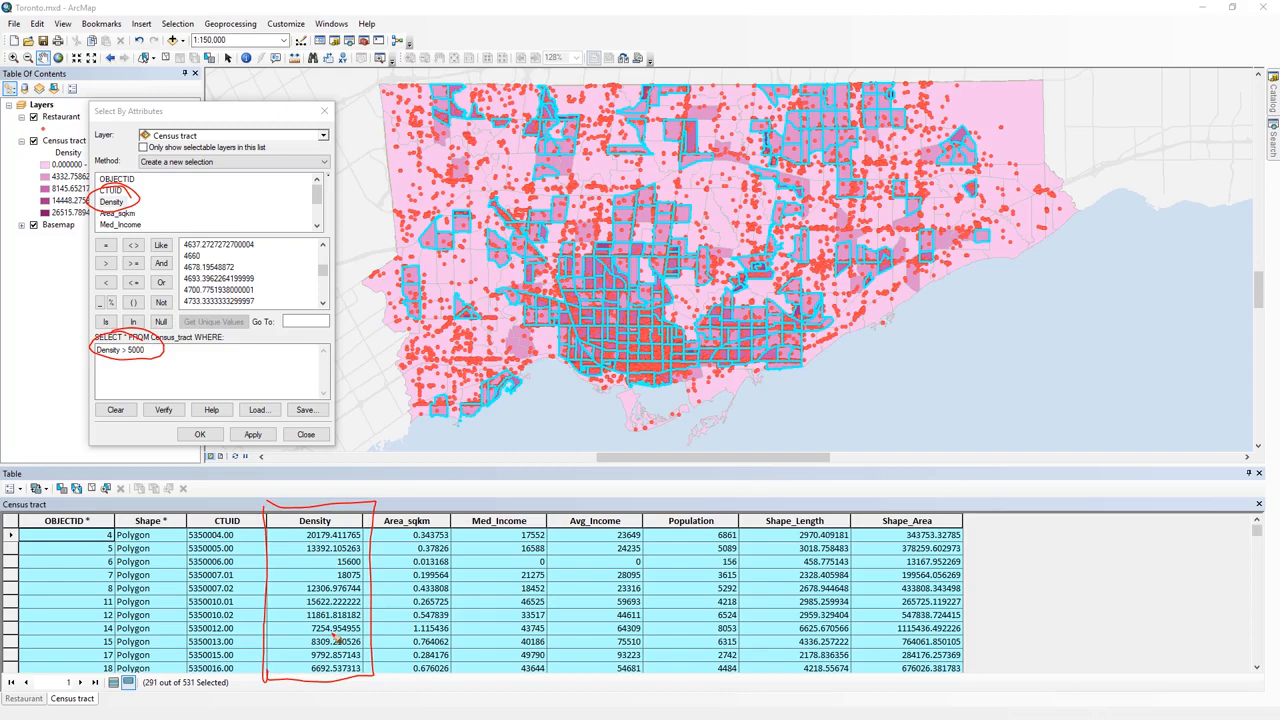
pyautogui.press('Escape')
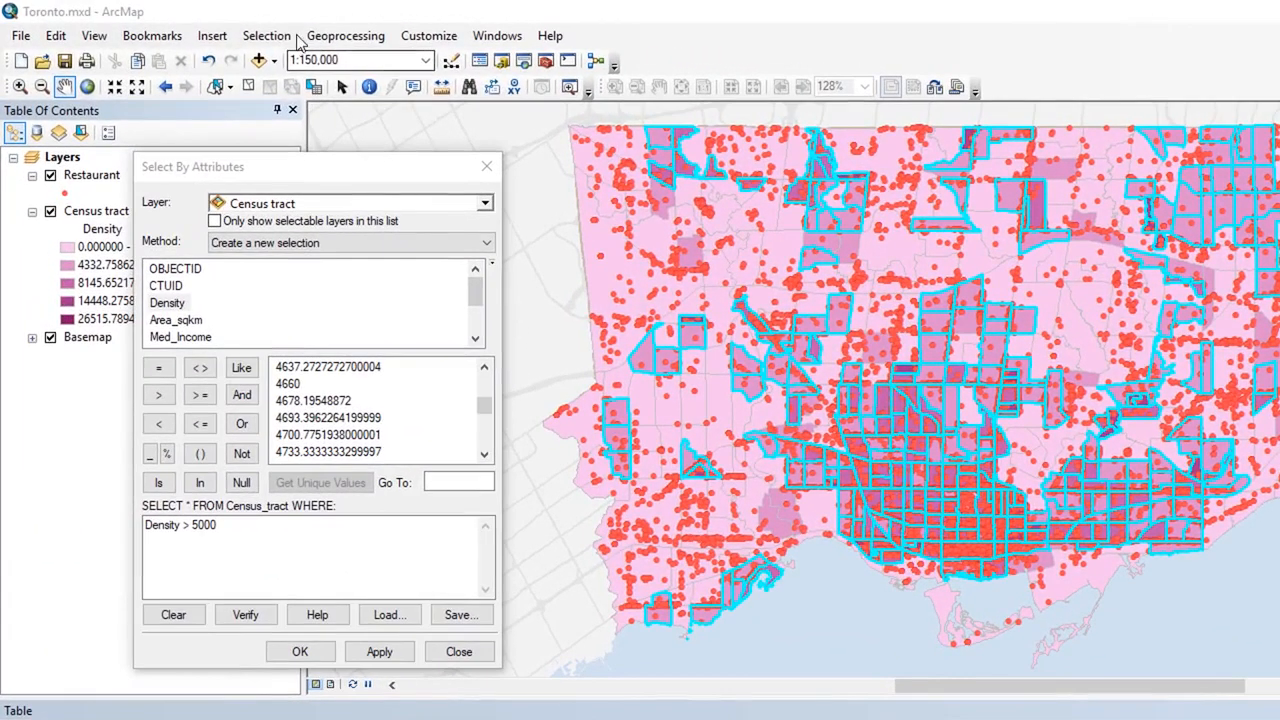
# Set up a location selection targeting the Restaurant layer, with only the selected features of the Census tract layer as source.
pyautogui.click(266, 37)
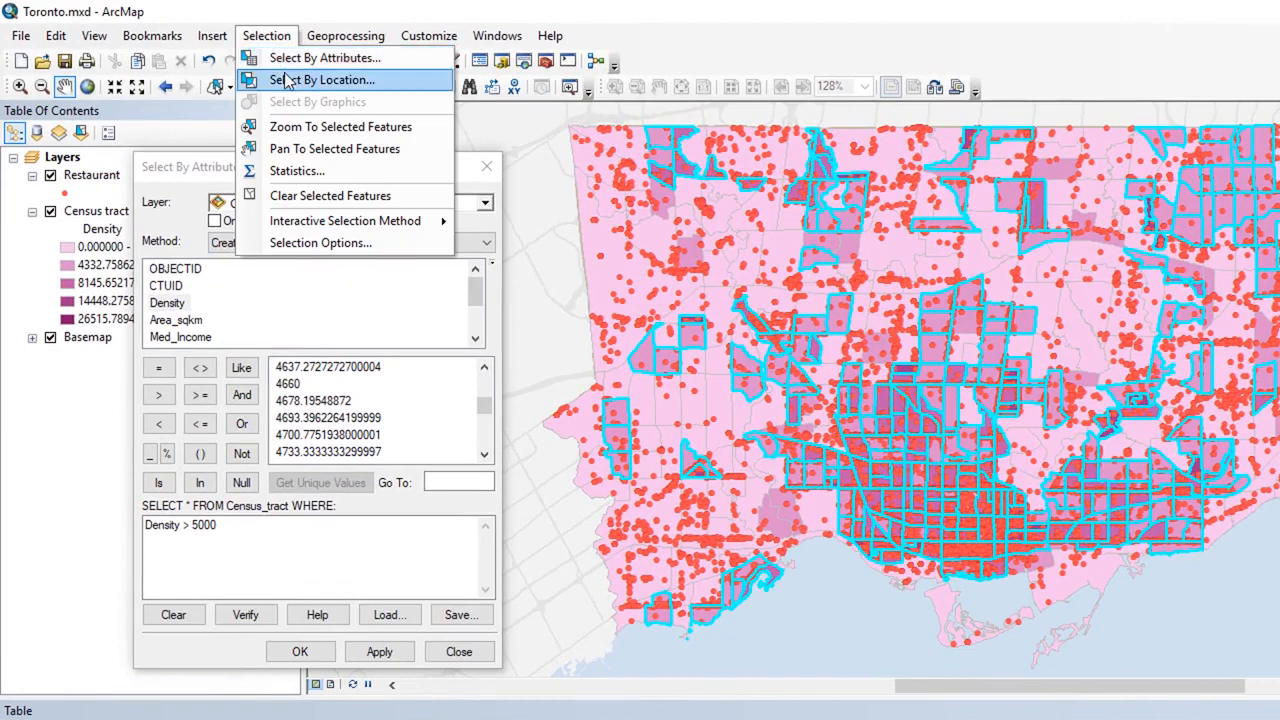
pyautogui.click(285, 80)
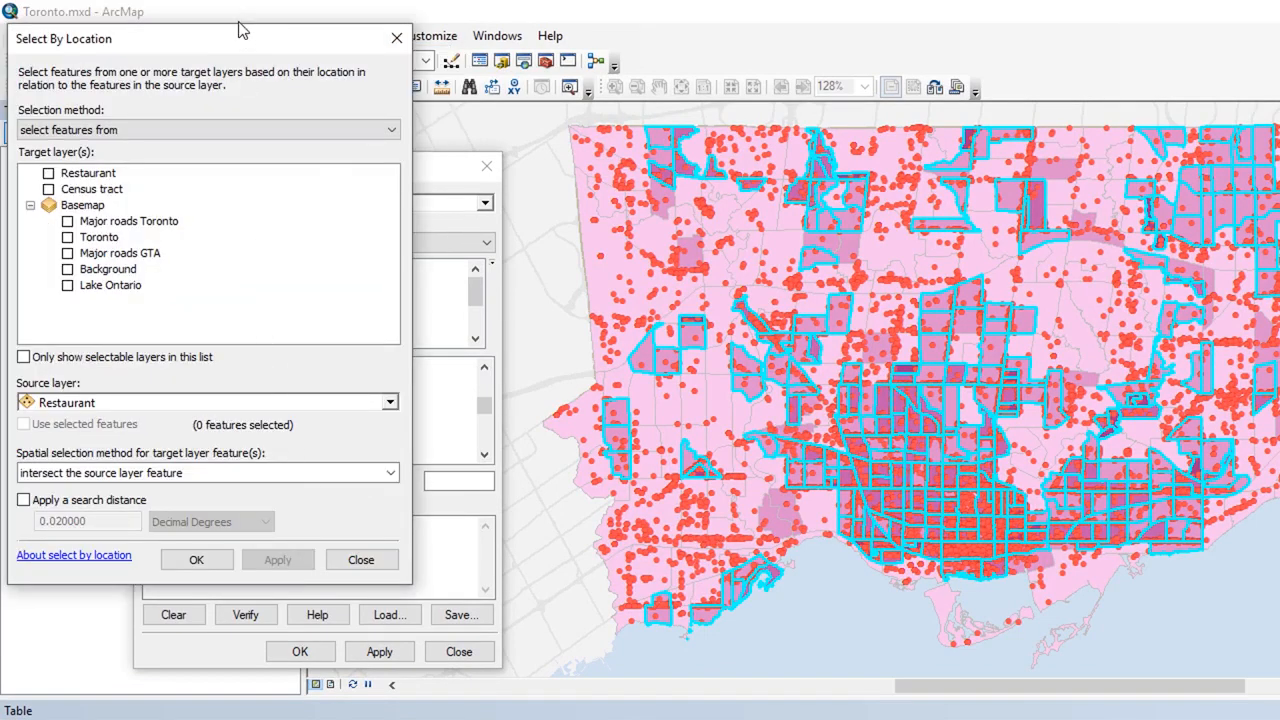
pyautogui.moveTo(240, 45); pyautogui.dragTo(1279, 140)
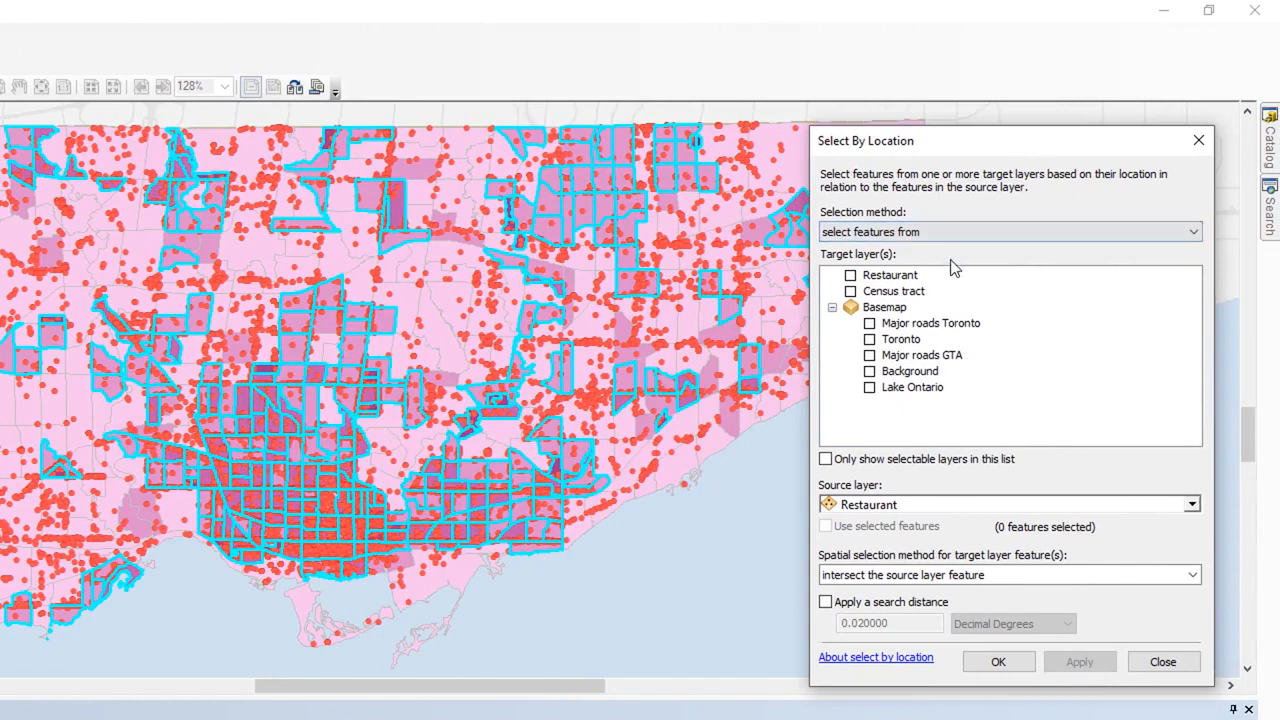
pyautogui.click(850, 276)
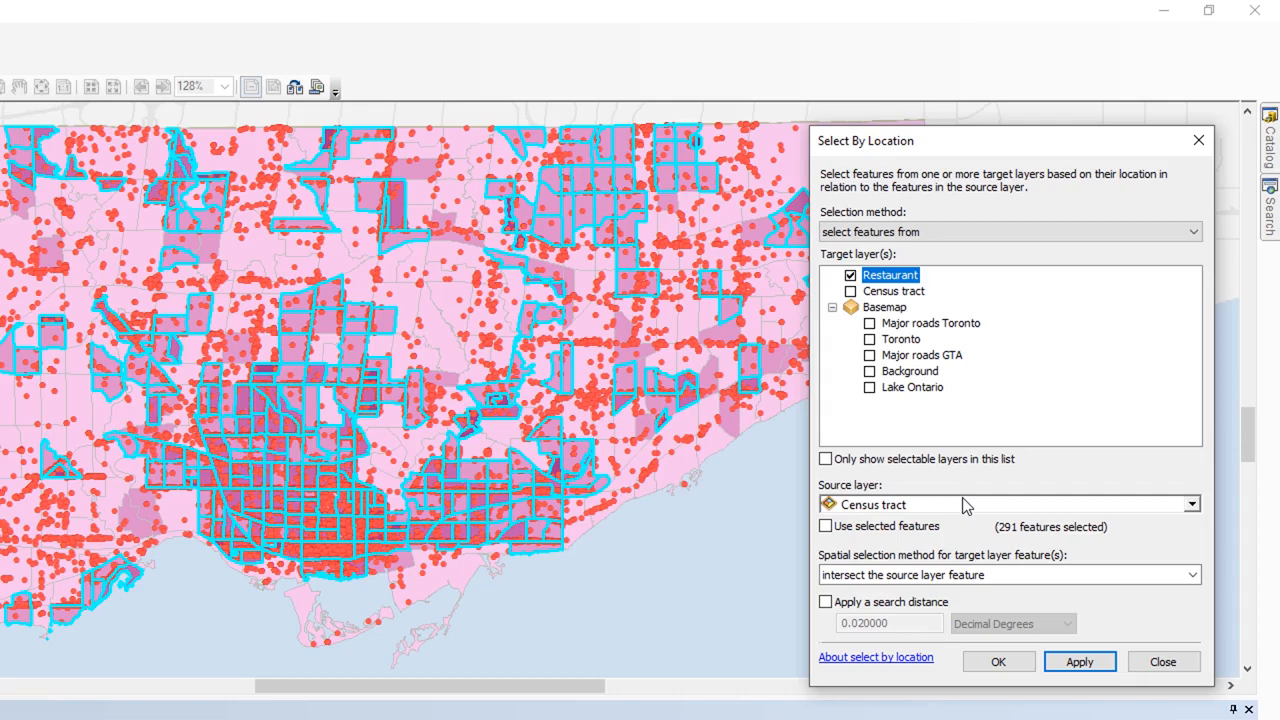
pyautogui.click(825, 527)
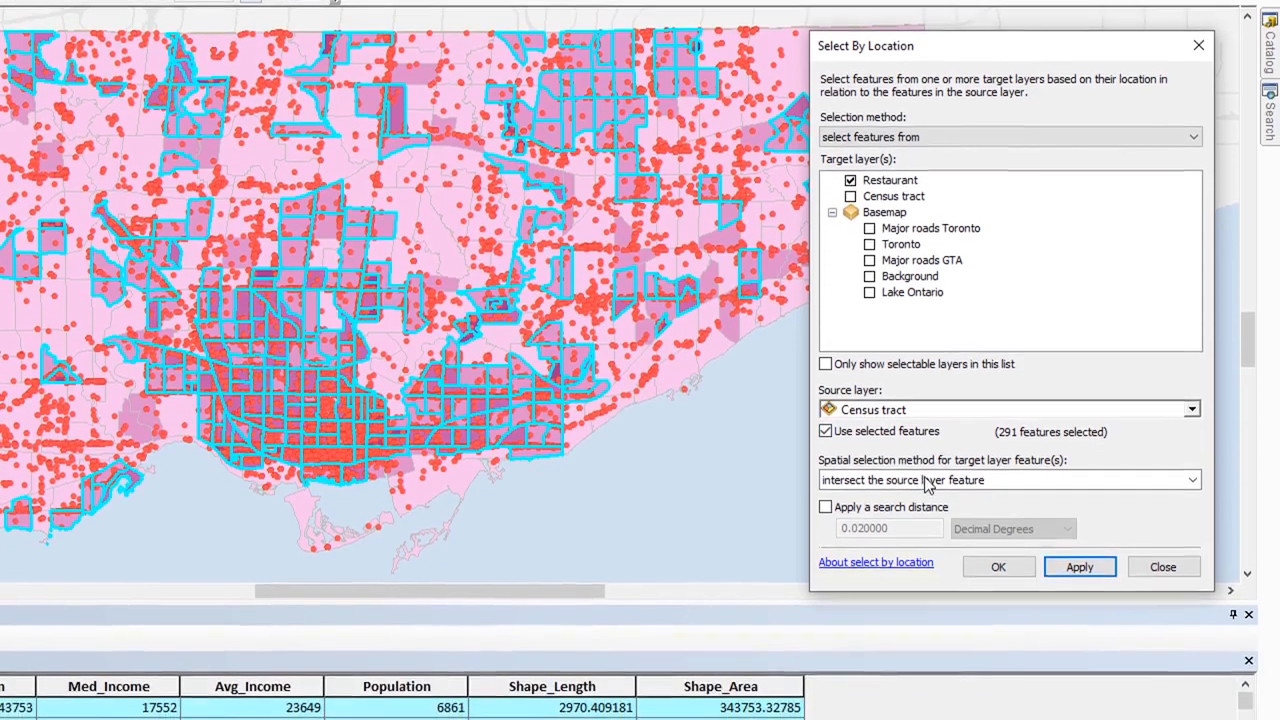
# Select the restaurants that are completely within the source layer feature by choosing that spatial method and applying the selection.
pyautogui.click(928, 579)
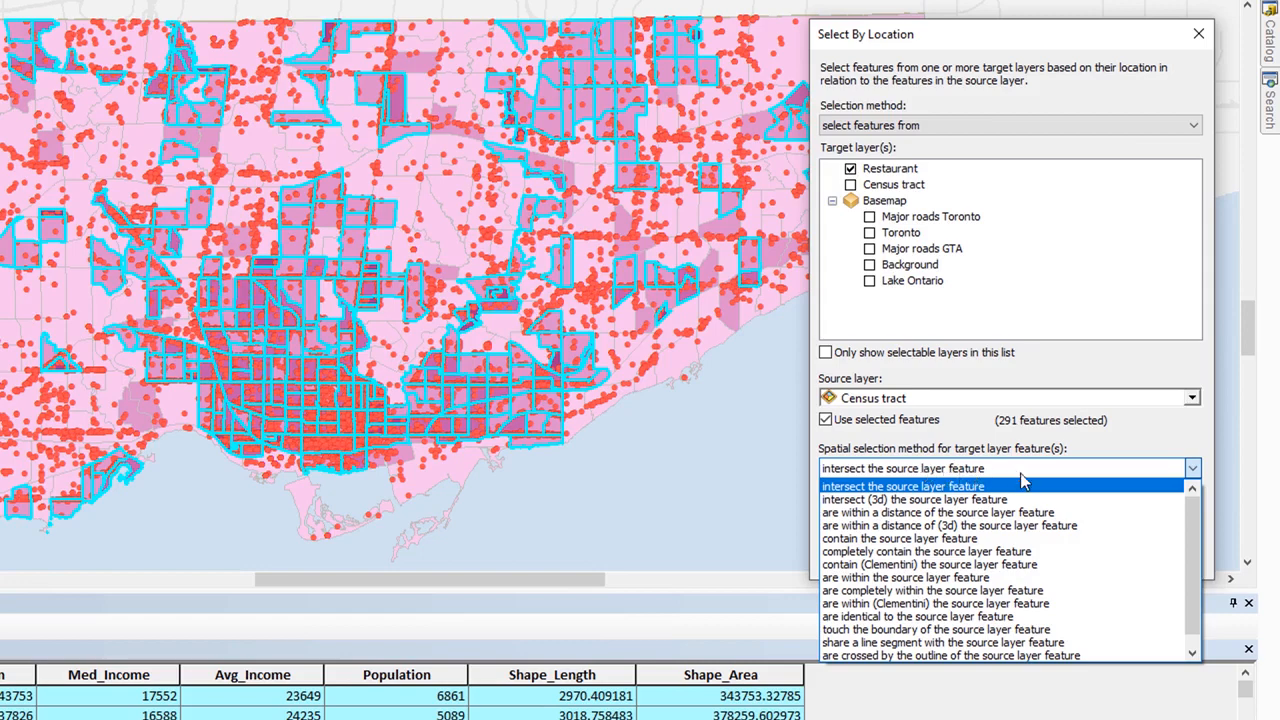
pyautogui.click(1008, 598)
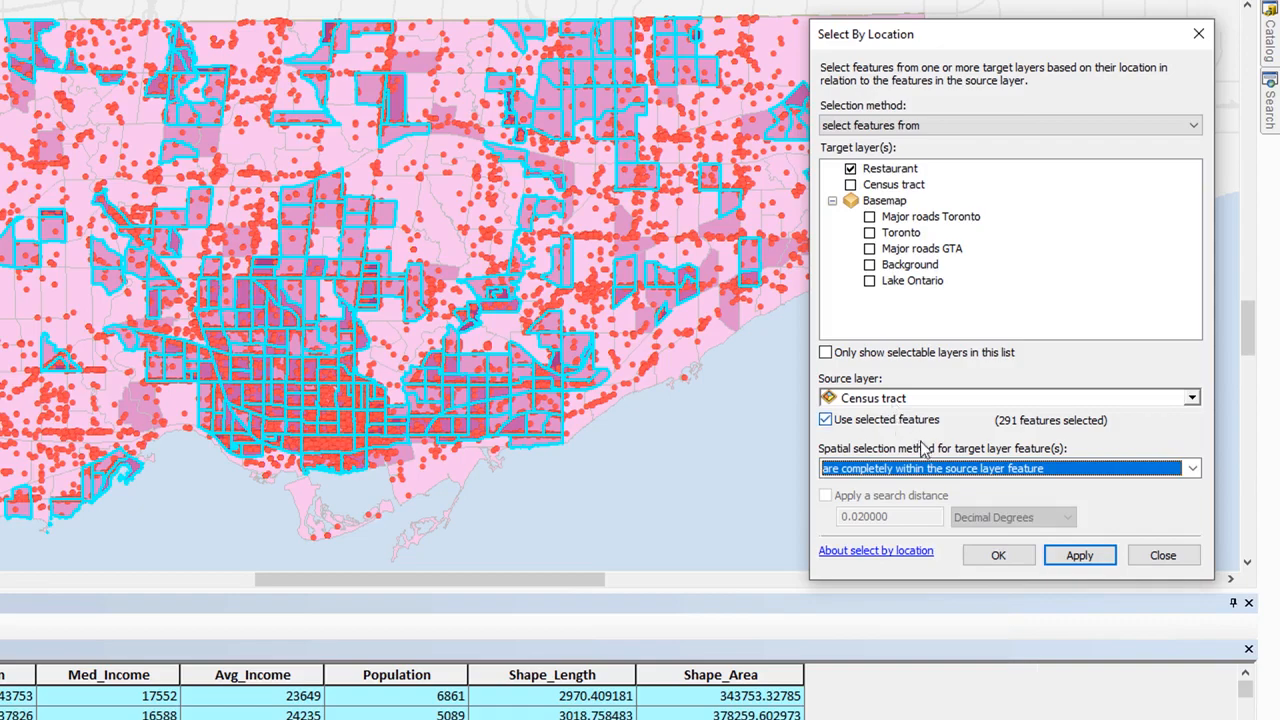
pyautogui.click(1066, 557)
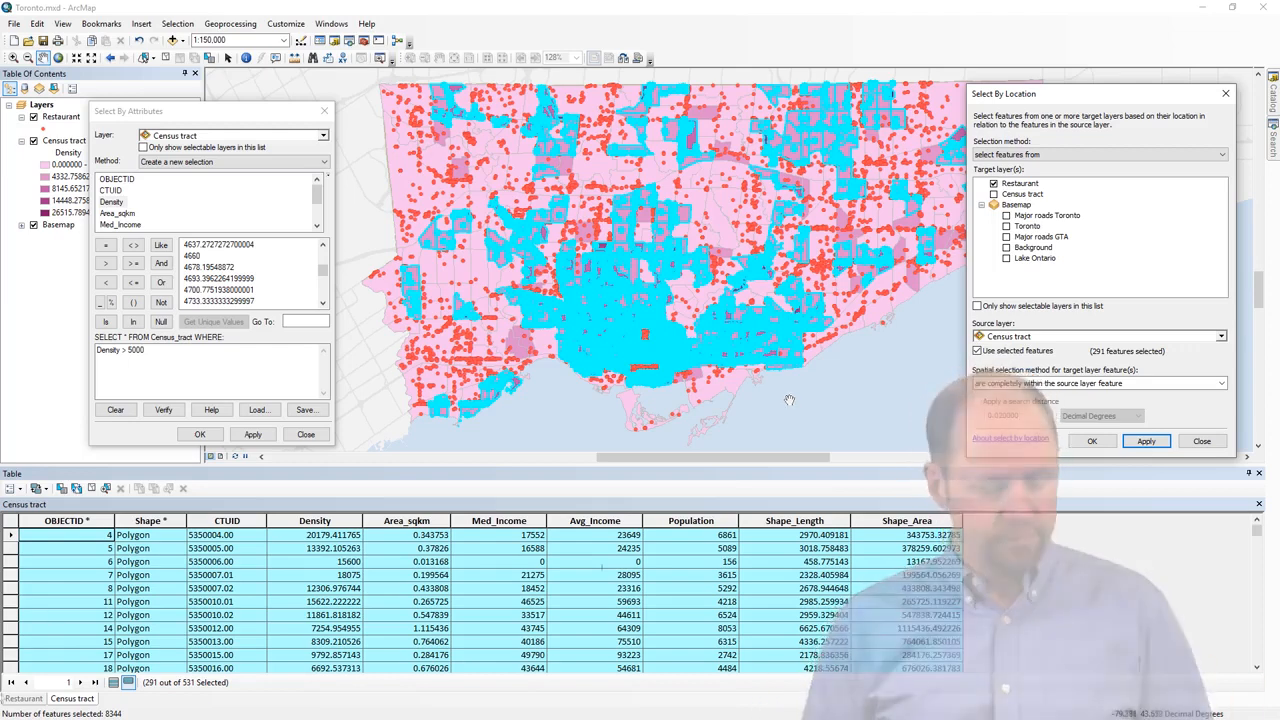
# Examine the selected records in the Restaurant attribute table.
pyautogui.click(24, 699)
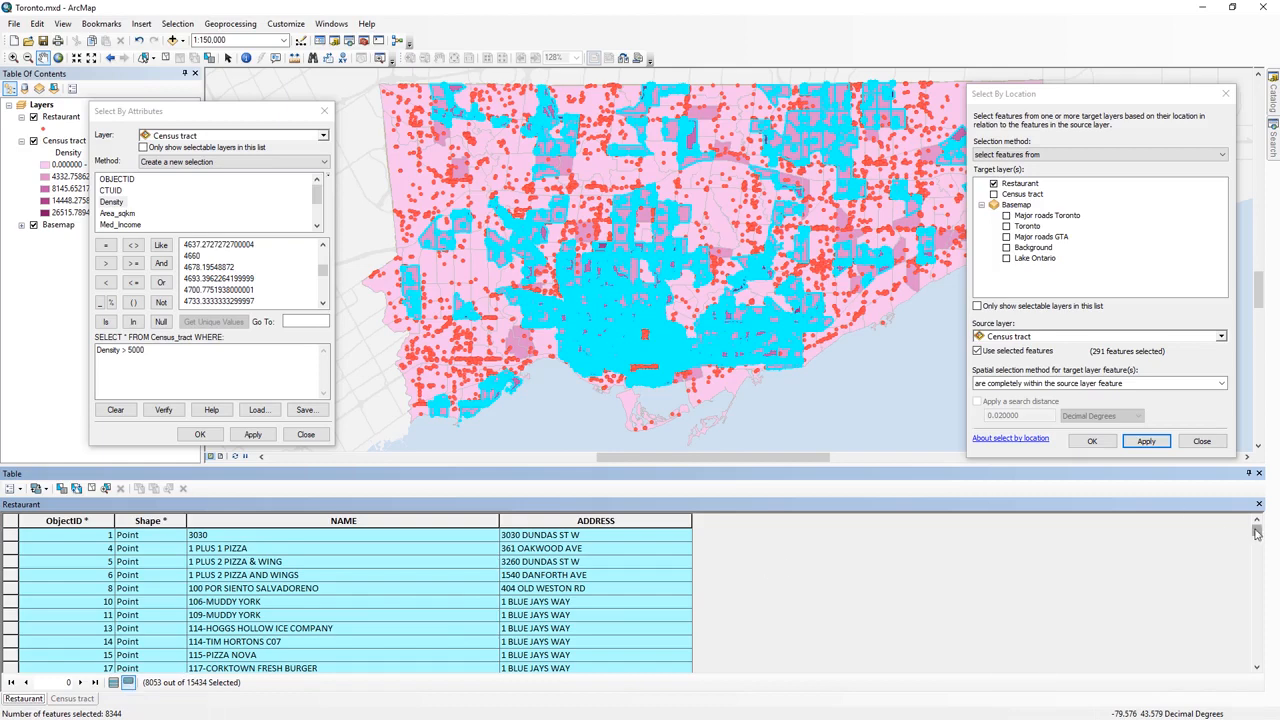
pyautogui.moveTo(1257, 533); pyautogui.dragTo(1257, 563)
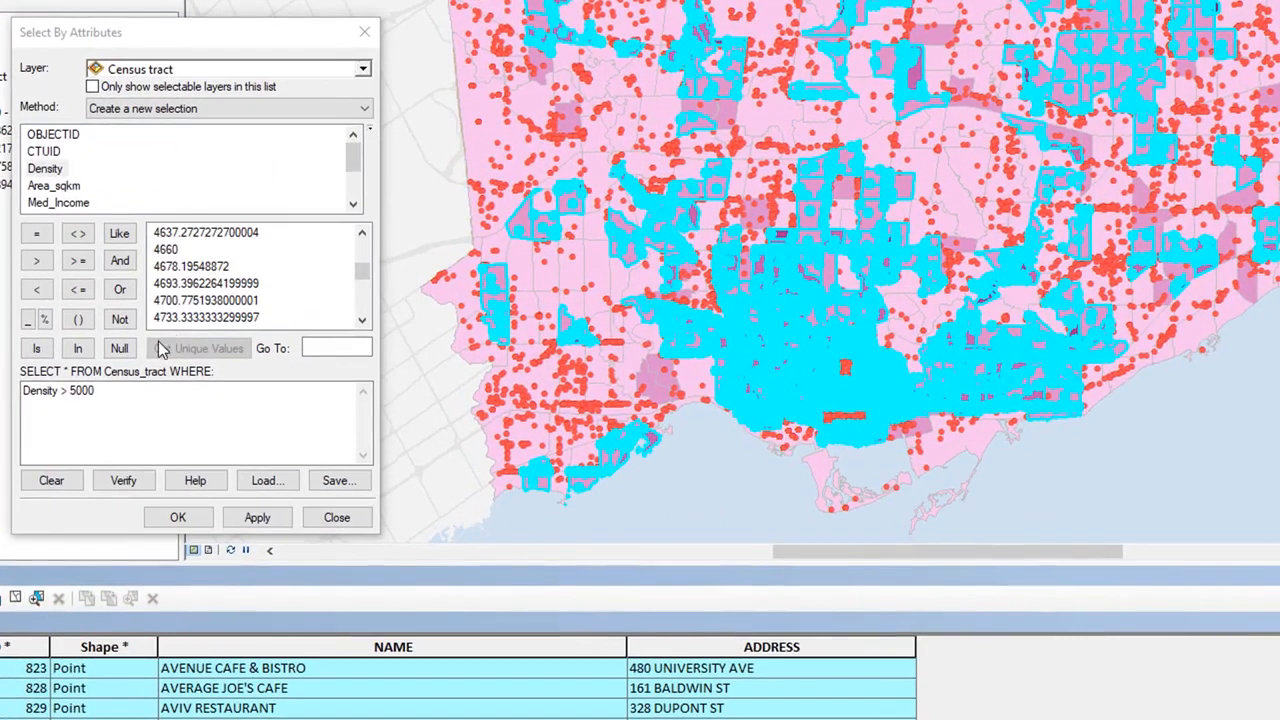
# Change the Census tract clause to Density > 10000, clear all selected features, and apply the clause as a new selection.
pyautogui.click(126, 385)
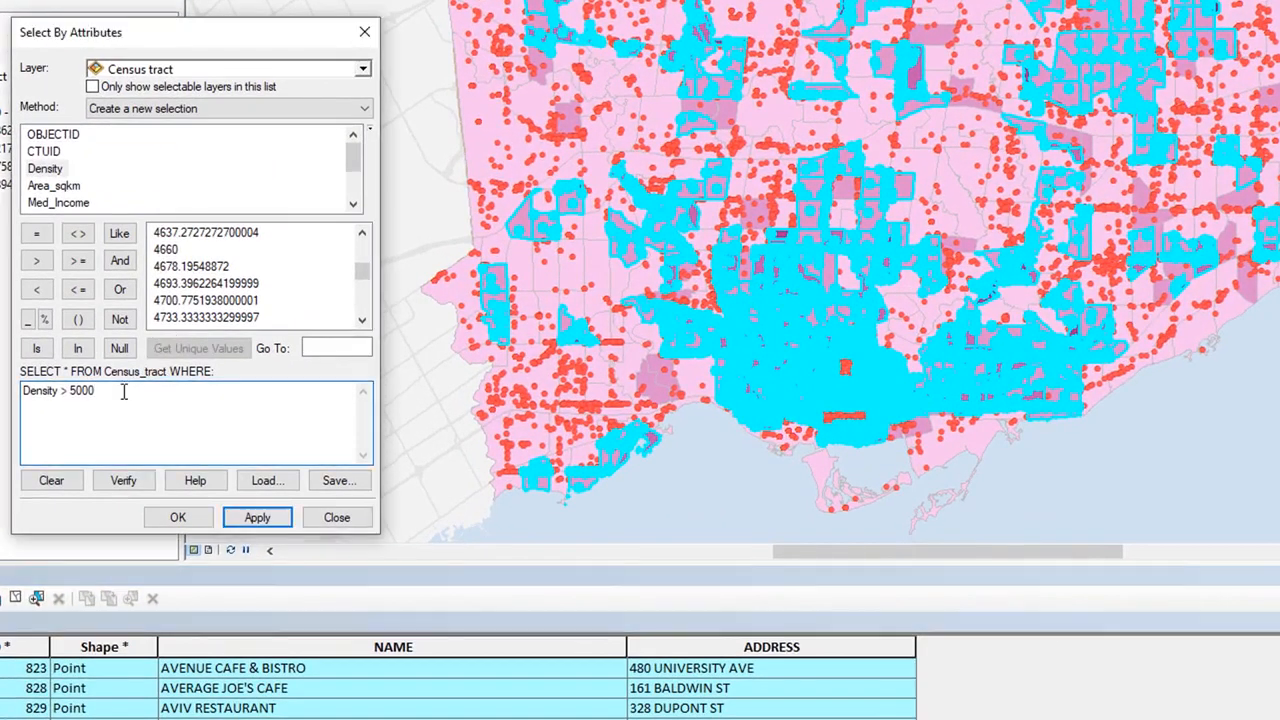
pyautogui.press('Left')
pyautogui.press('Left')
pyautogui.press('Left')
pyautogui.press('BackSpace')
pyautogui.write('10')
pyautogui.click(259, 519)
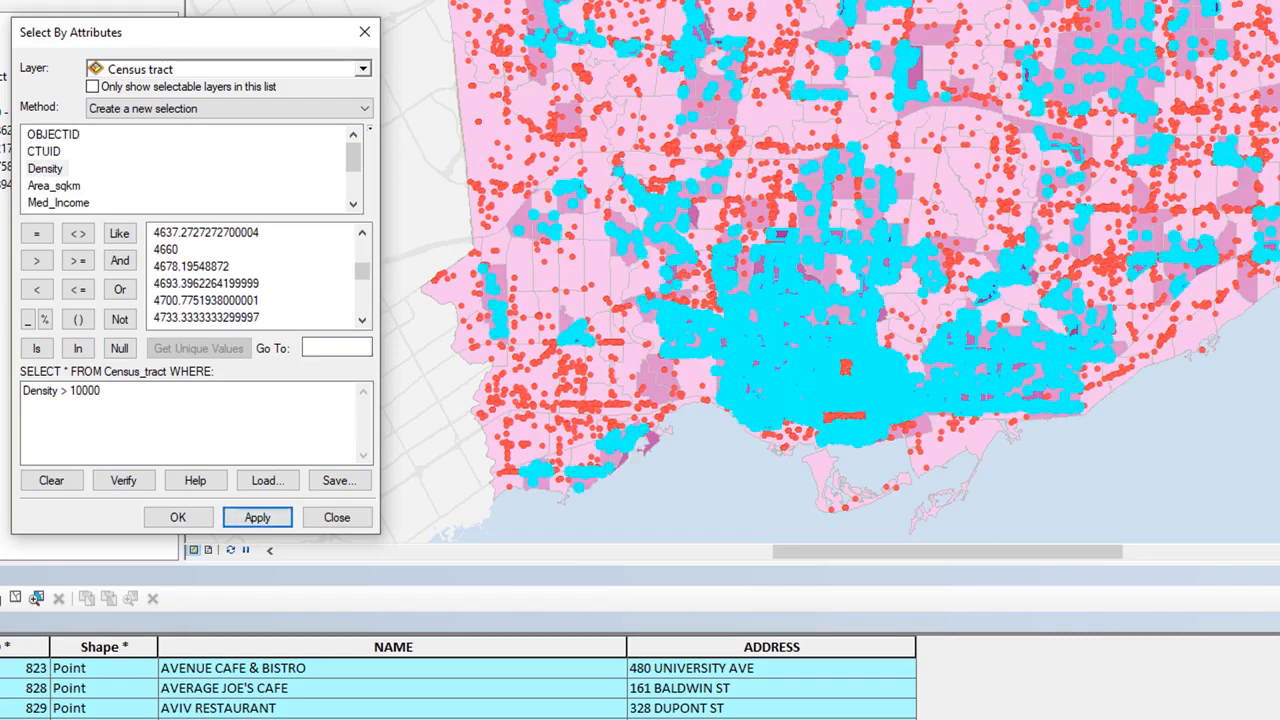
pyautogui.click(190, 3)
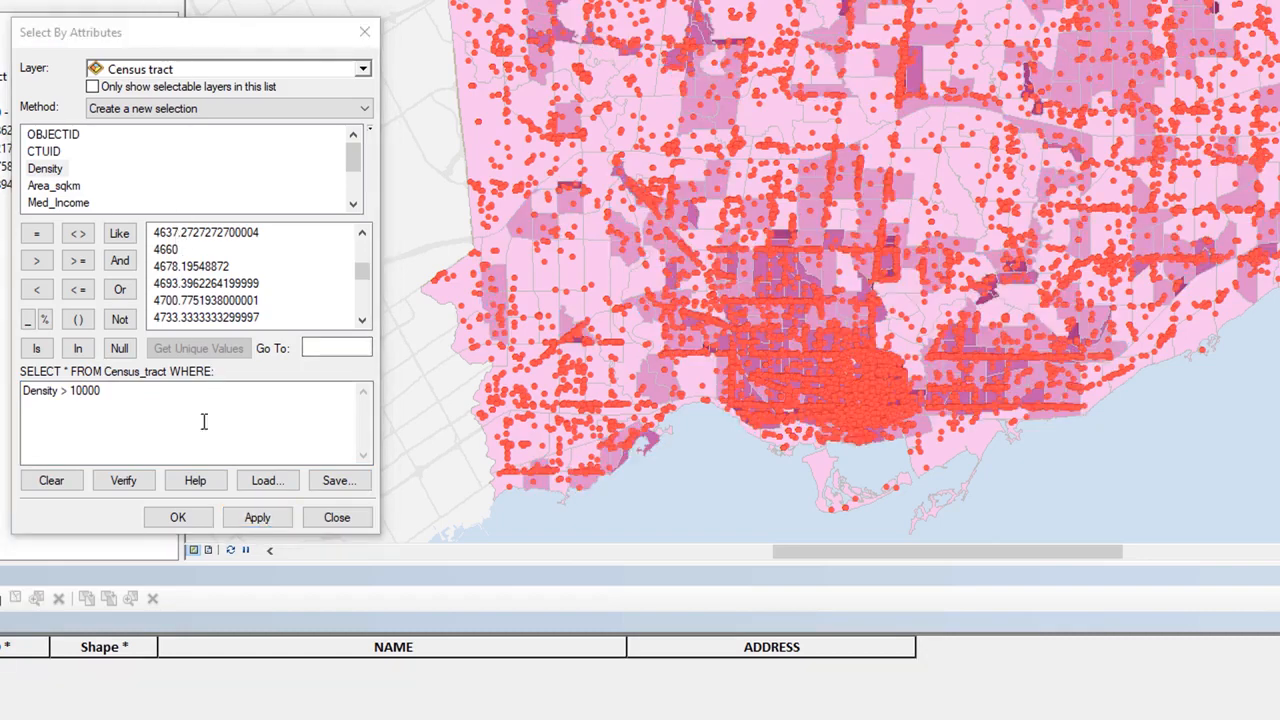
pyautogui.click(250, 517)
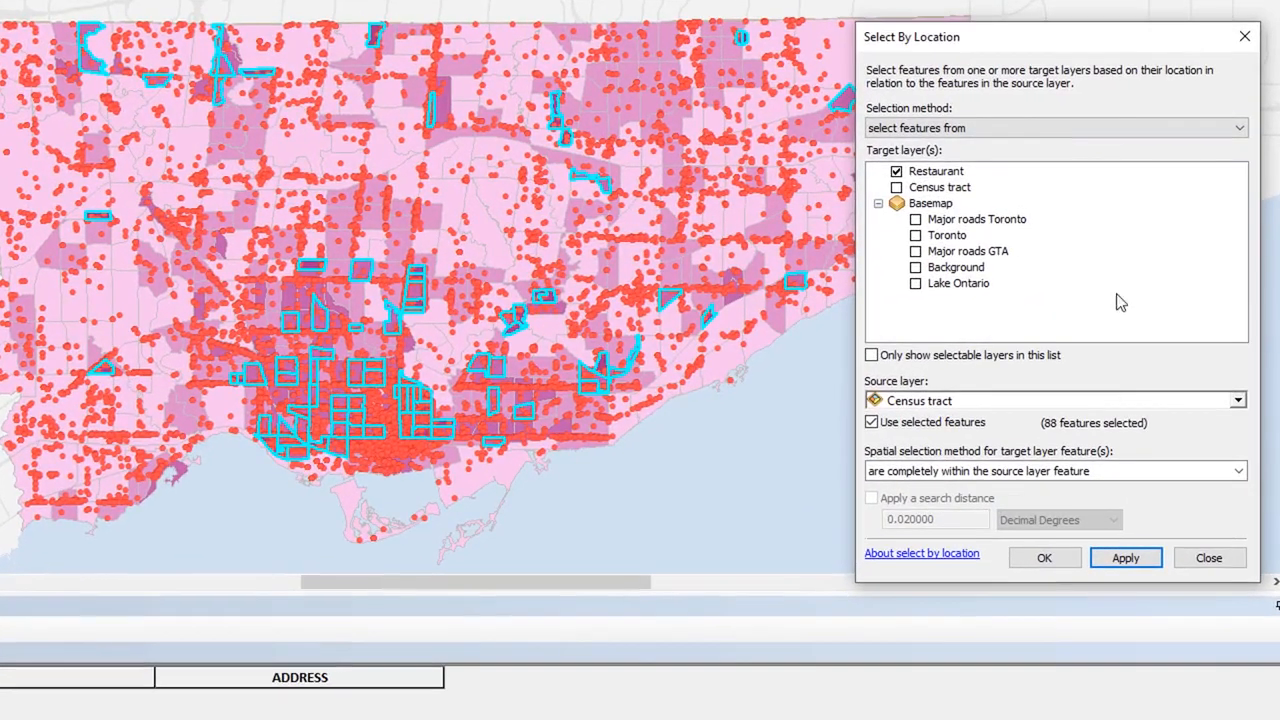
# Apply the location selection again to select the restaurants completely within the denser census tracts.
pyautogui.click(1125, 558)
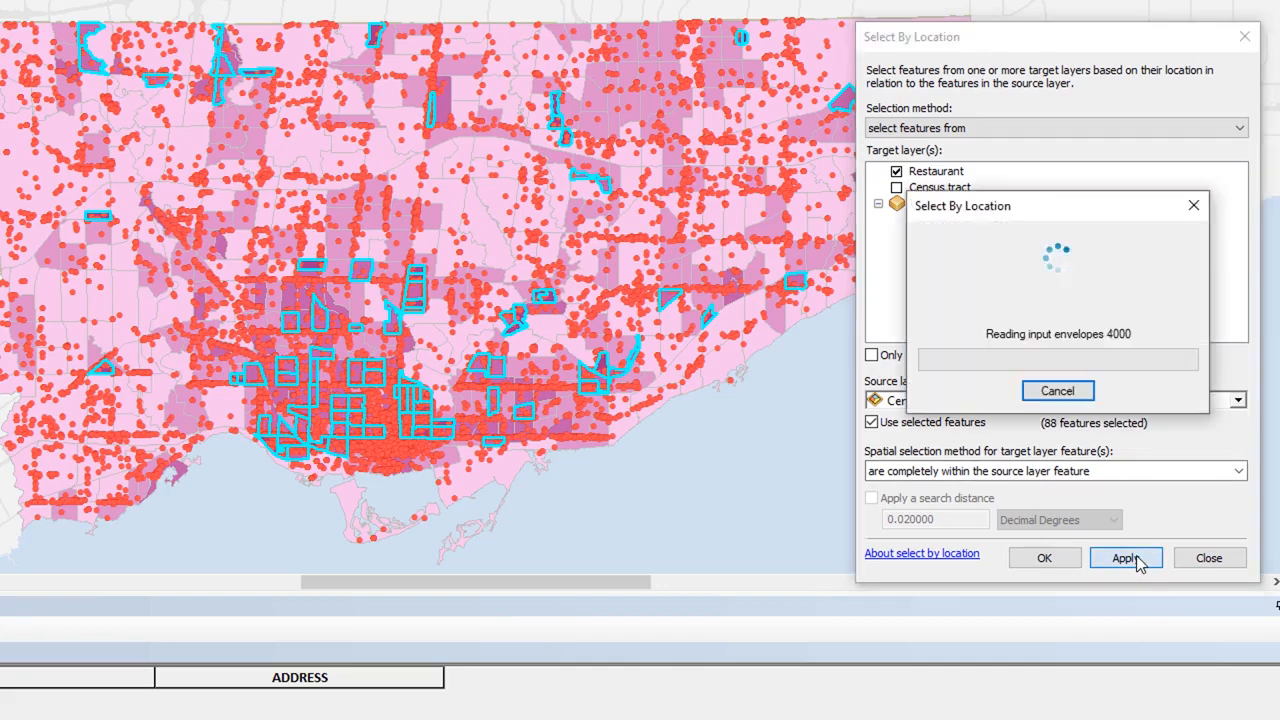